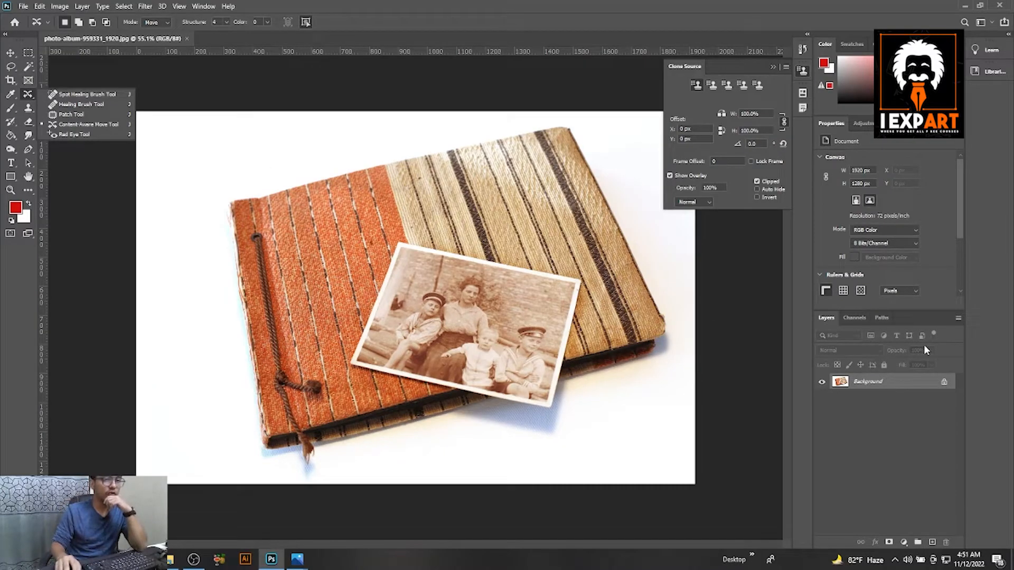
Unlock the Background layer and crop the image to the four corners of the old family photo with the Perspective Crop tool.
click(944, 381)
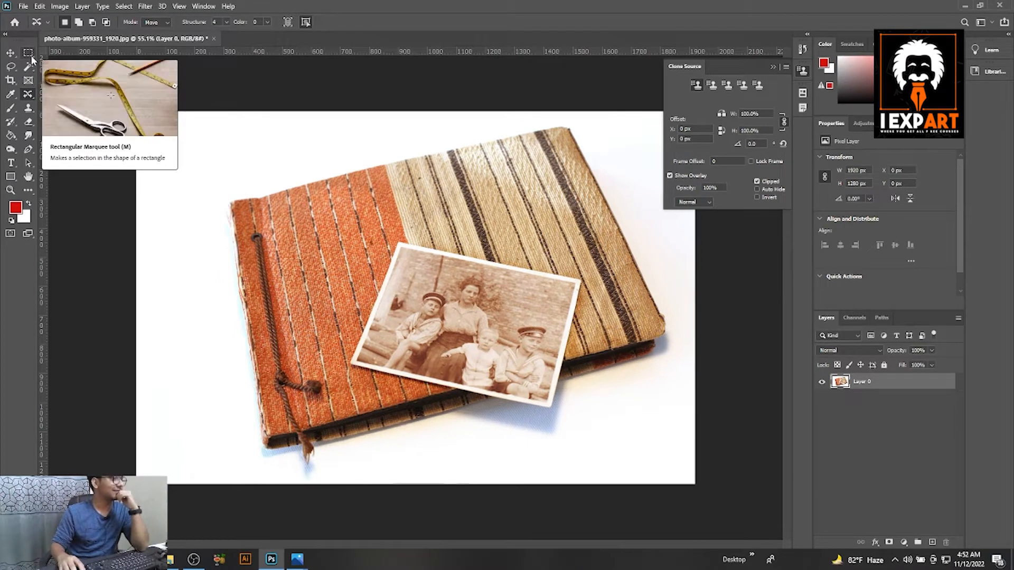
click(31, 66)
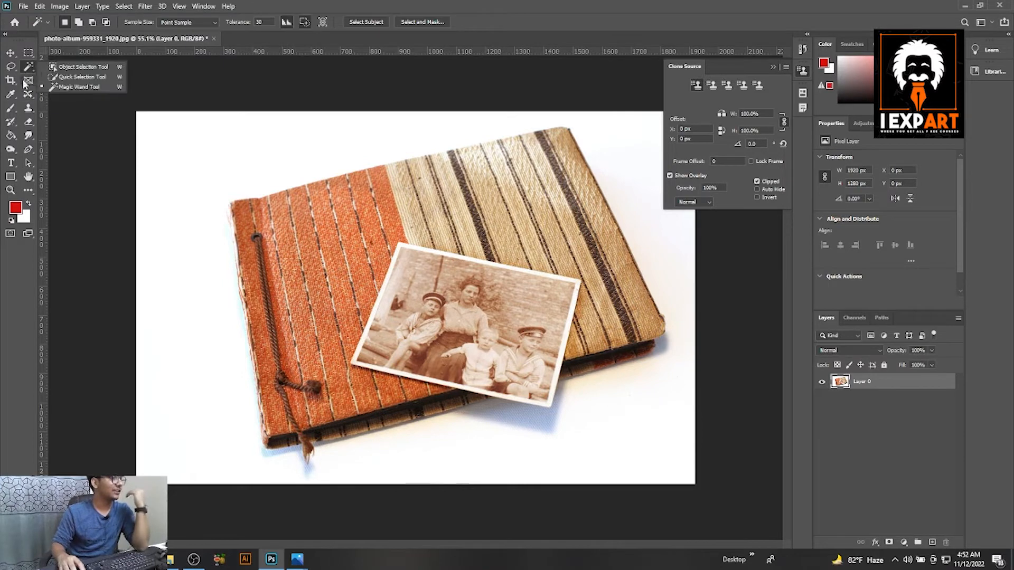
click(13, 81)
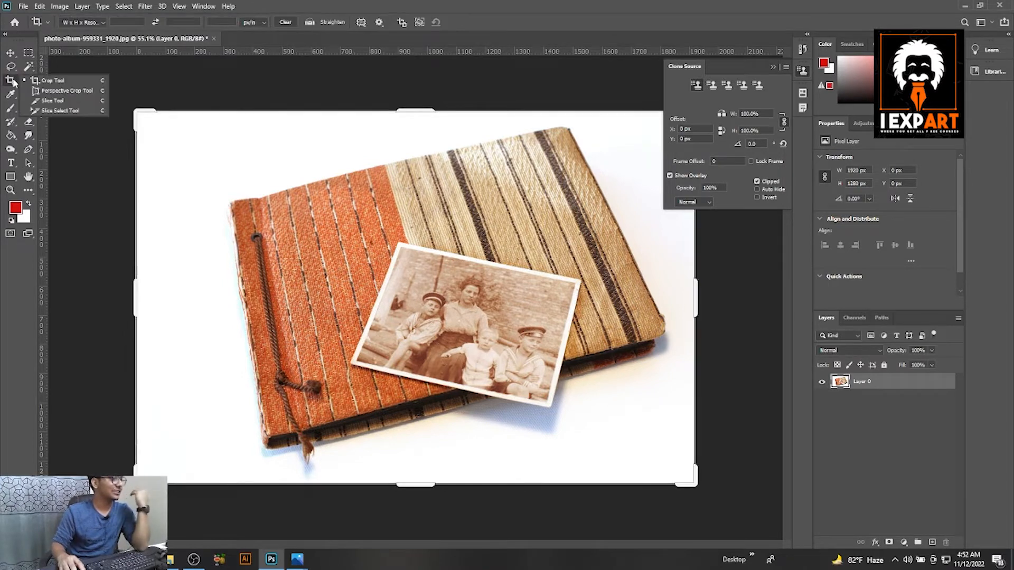
click(56, 91)
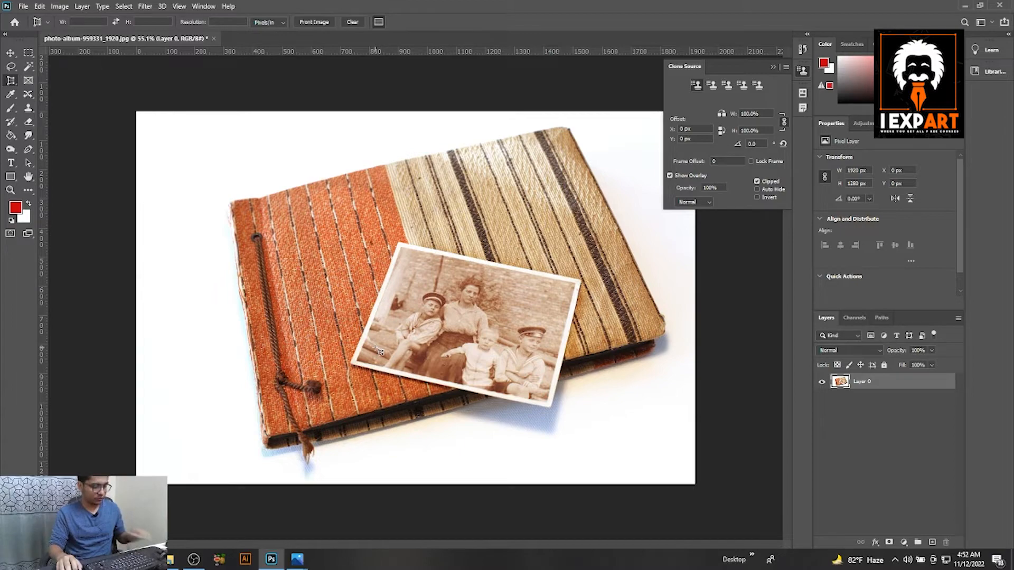
scroll(378, 350, up, 3)
click(335, 384)
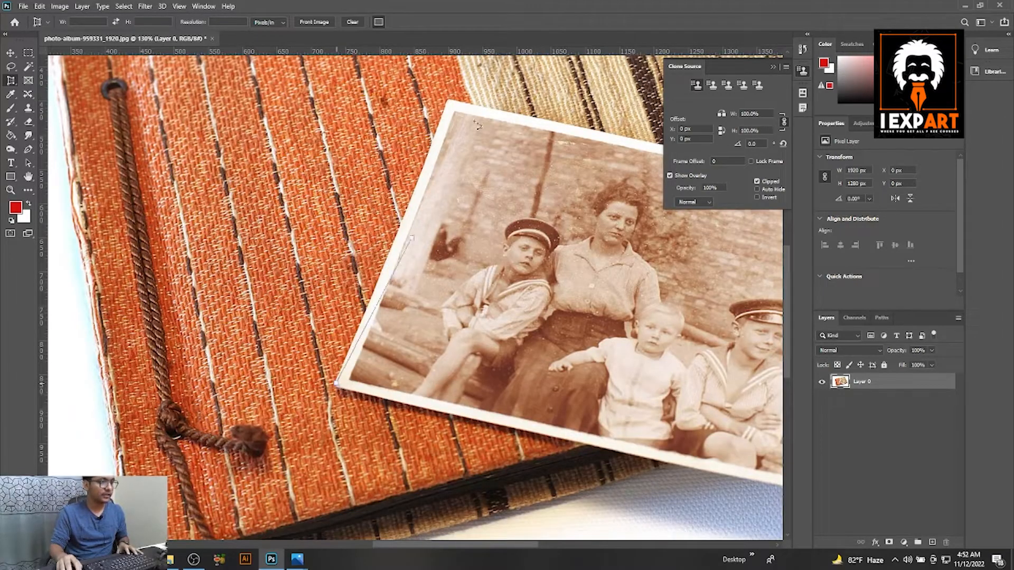
click(448, 100)
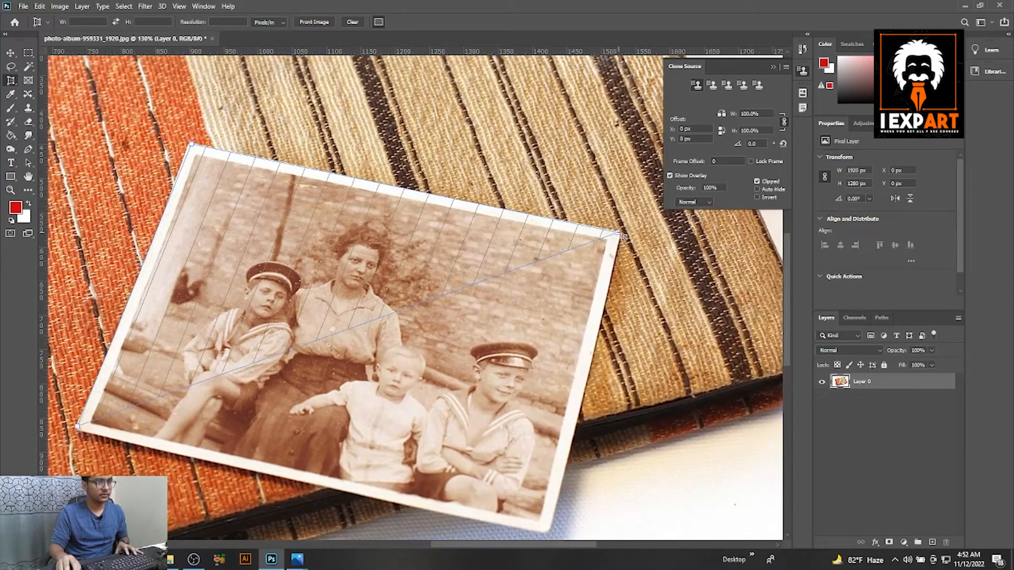
click(621, 235)
click(549, 529)
scroll(544, 393, down, 3)
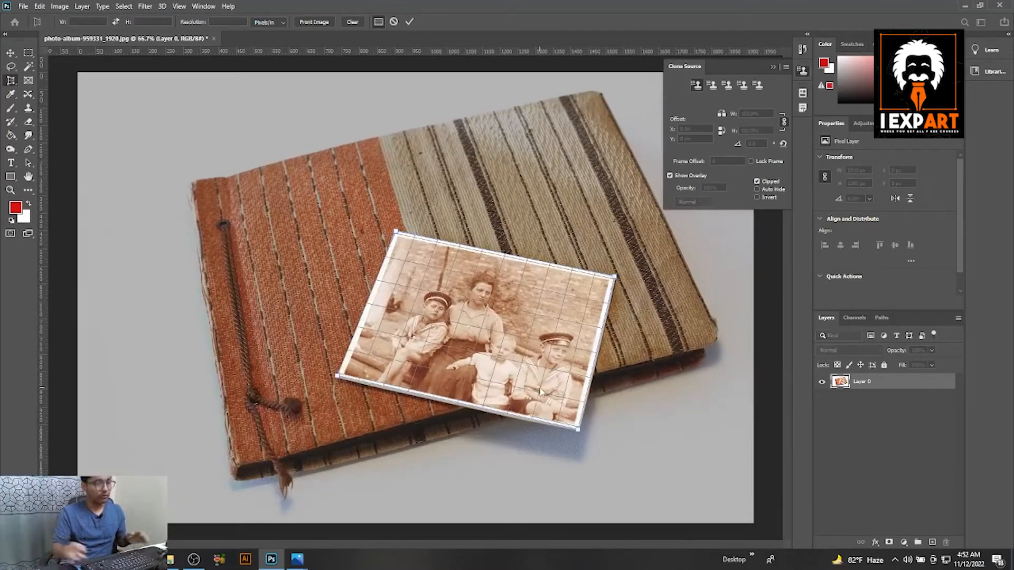
key(Return)
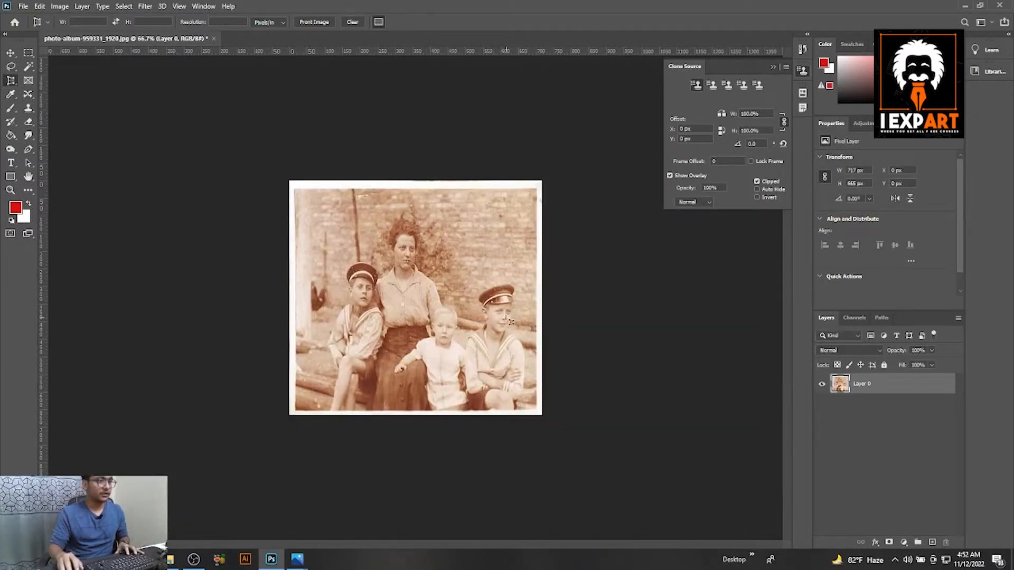
Trim a thin strip from all four edges of the straightened photo with the Crop tool.
scroll(431, 275, up, 3)
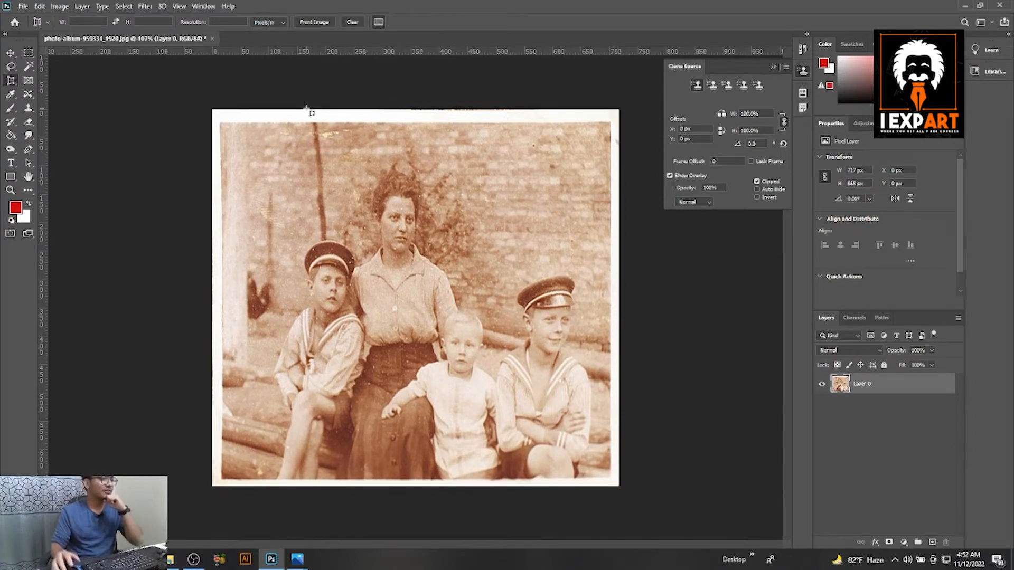
right_click(15, 82)
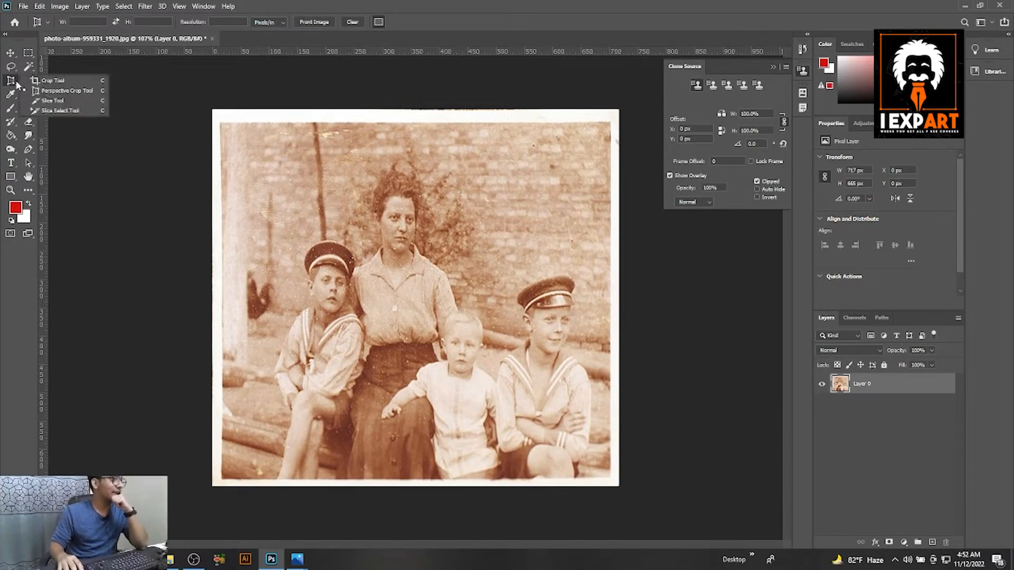
click(52, 80)
scroll(412, 107, up, 5)
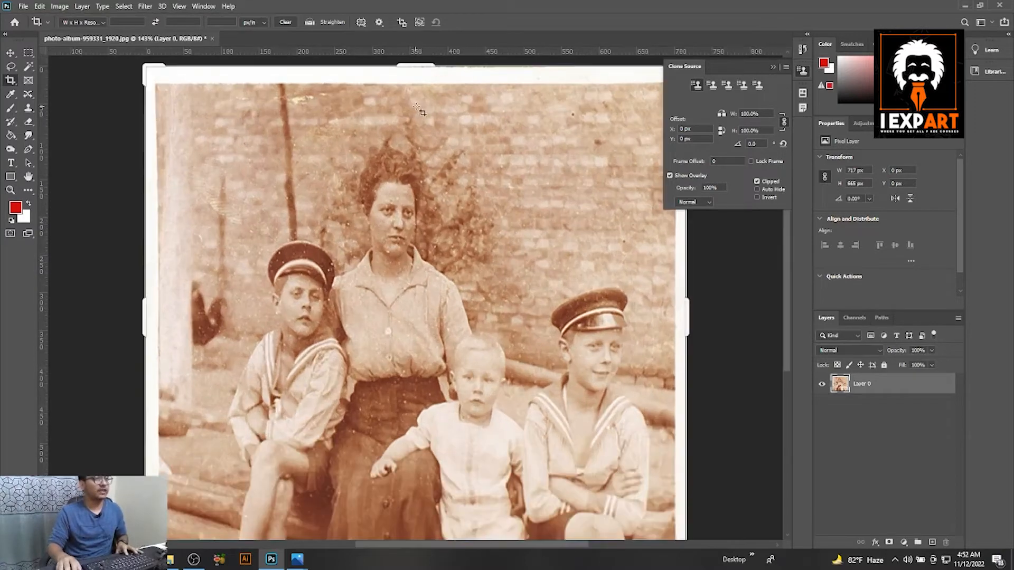
scroll(414, 100, down, 4)
drag(418, 91, 417, 95)
drag(192, 301, 195, 301)
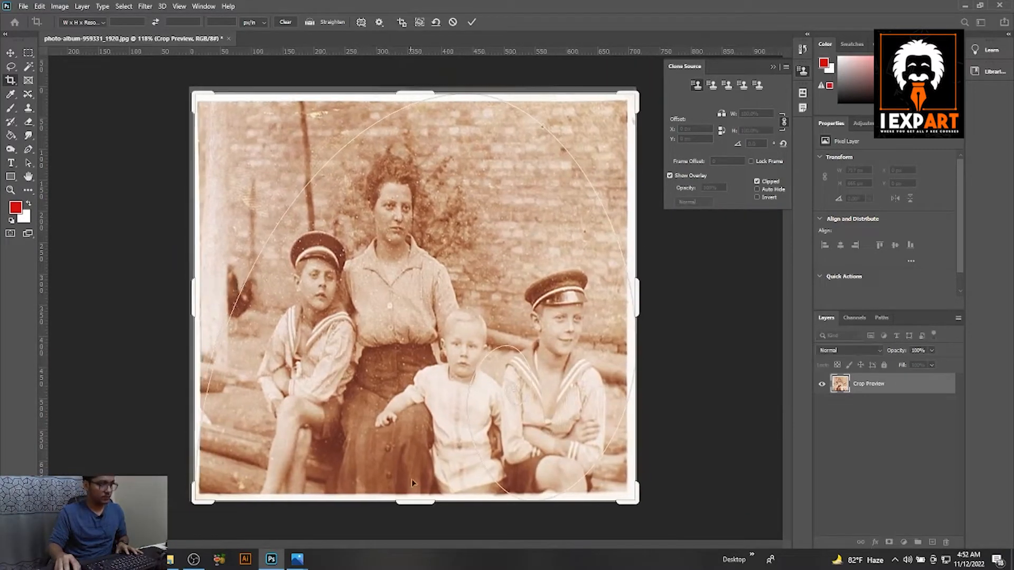
drag(421, 503, 422, 502)
drag(637, 299, 636, 298)
key(Return)
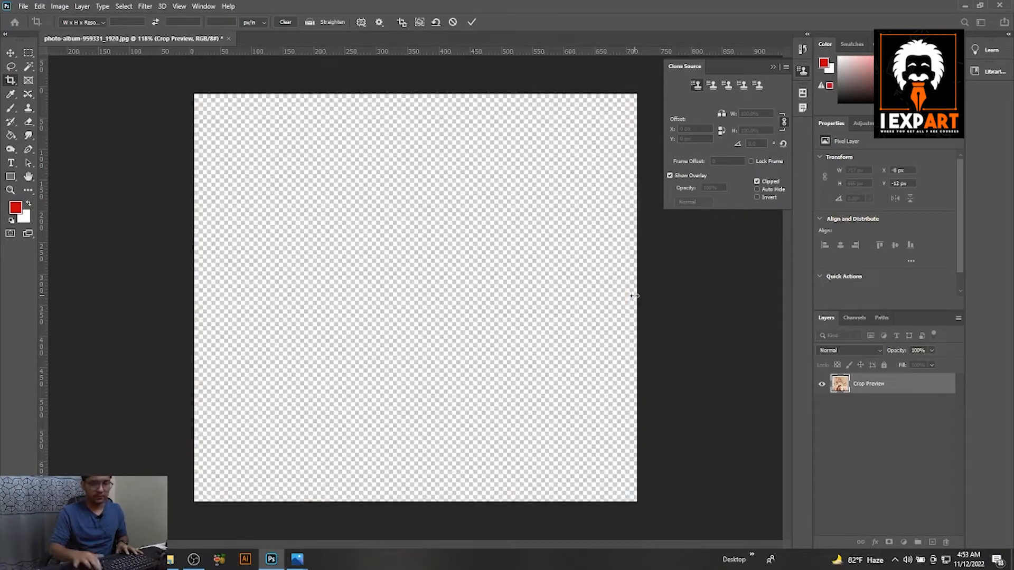
Remove the yellow scratches on the brick wall beside the pole, near the photo's upper edge, with a 25 px Spot Healing Brush.
click(28, 95)
right_click(29, 100)
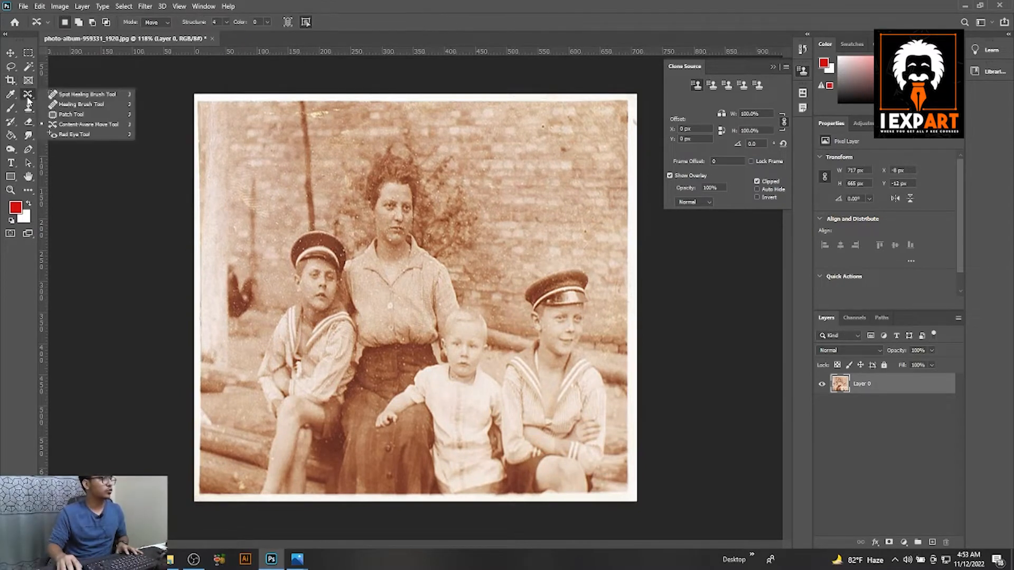
click(75, 95)
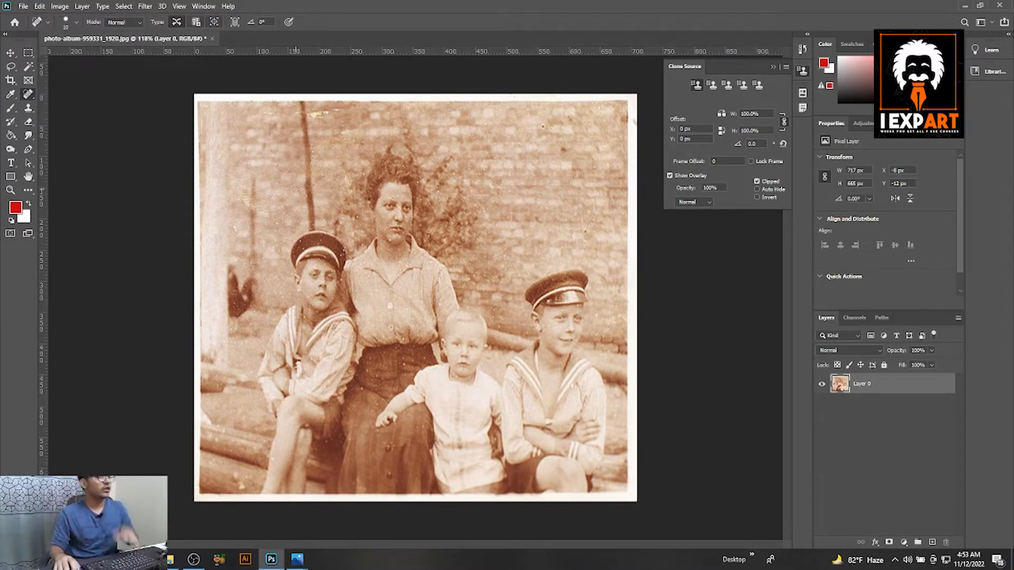
scroll(306, 105, up, 4)
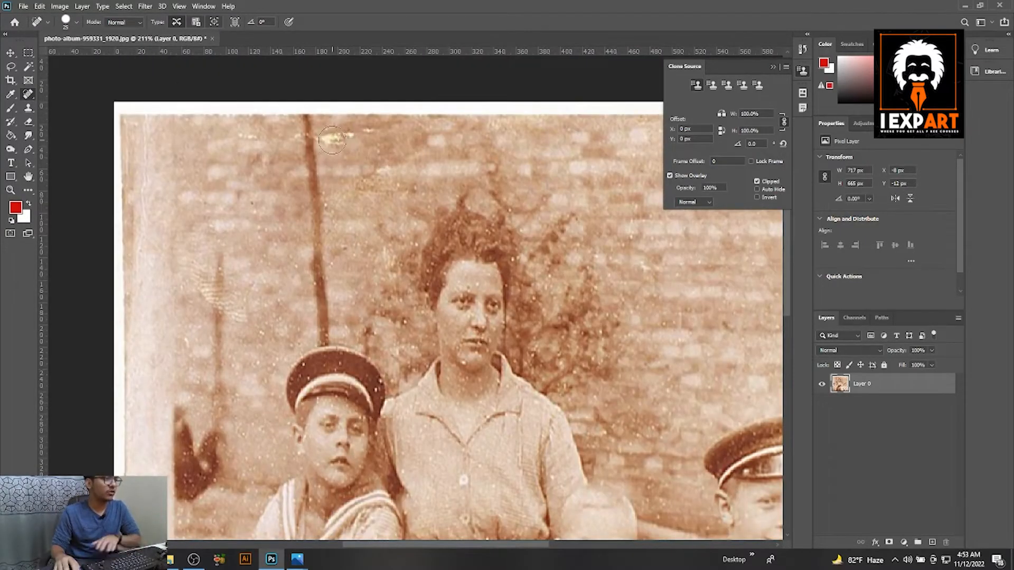
scroll(328, 144, up, 6)
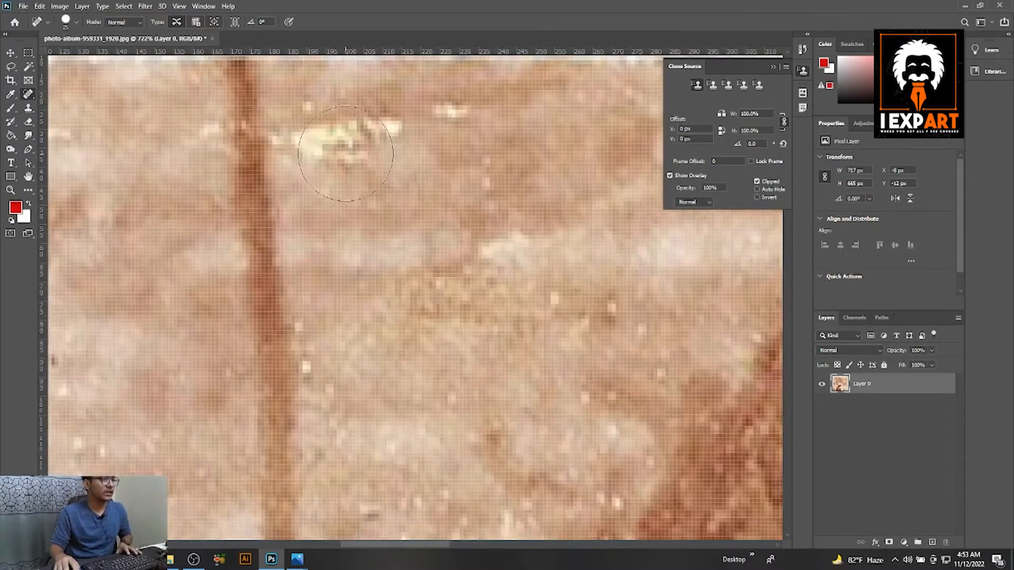
click(345, 152)
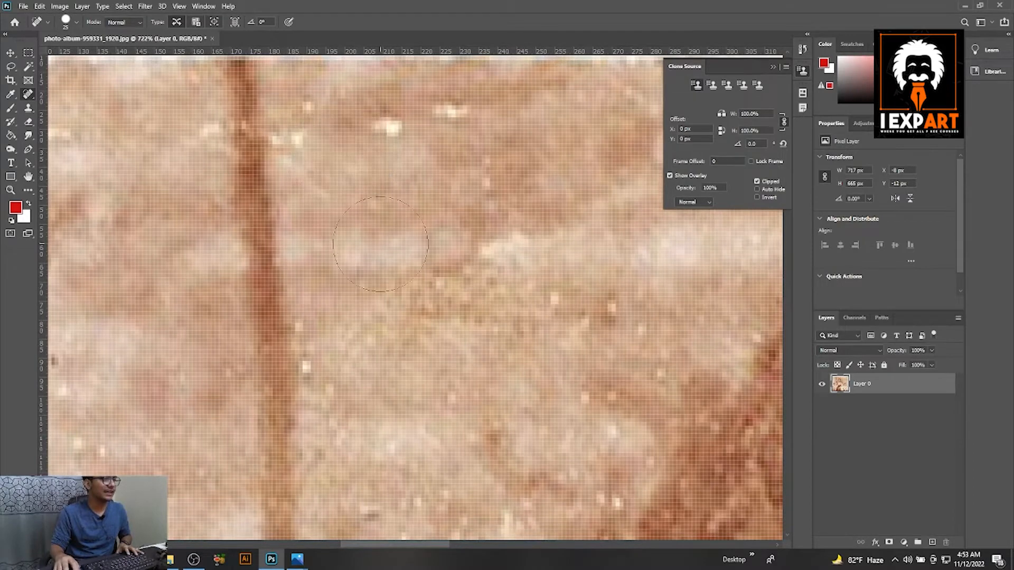
click(374, 141)
click(439, 131)
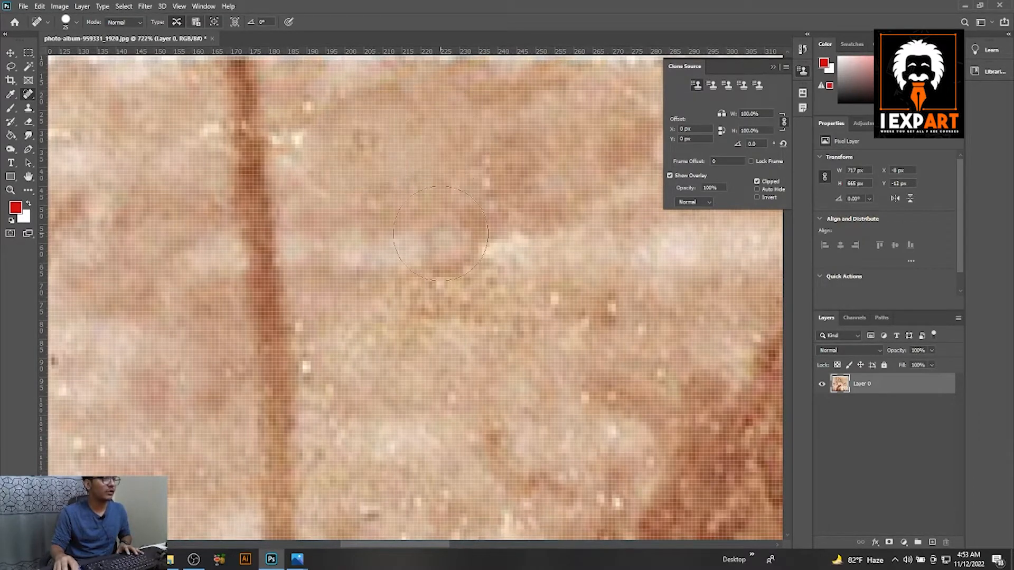
Heal the bright specks on both sides of the pole's upper end and the small dark spot on the wall.
scroll(437, 241, down, 1)
drag(240, 161, 374, 182)
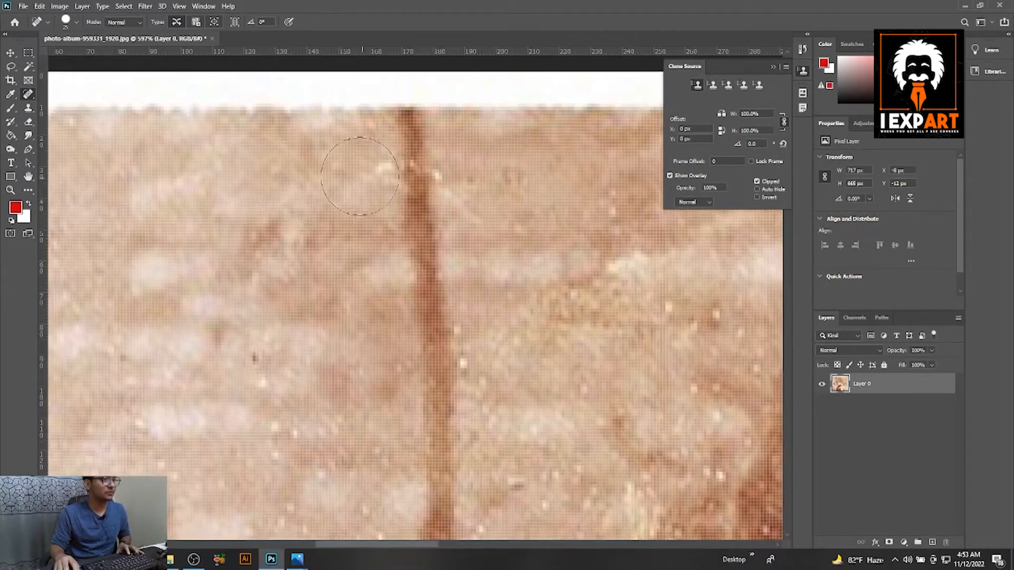
click(357, 176)
scroll(353, 238, down, 5)
scroll(287, 320, up, 3)
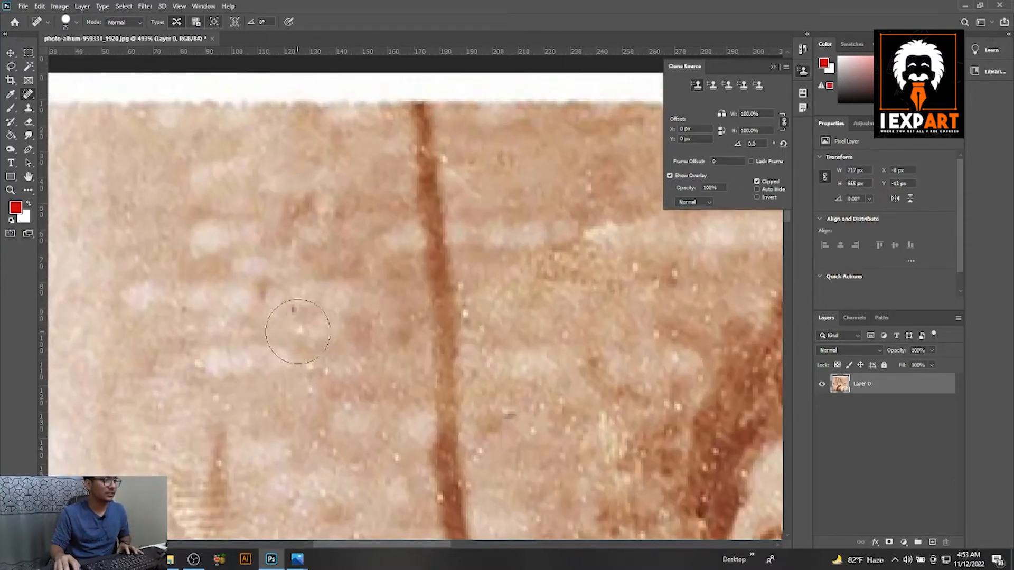
click(299, 328)
scroll(299, 328, down, 2)
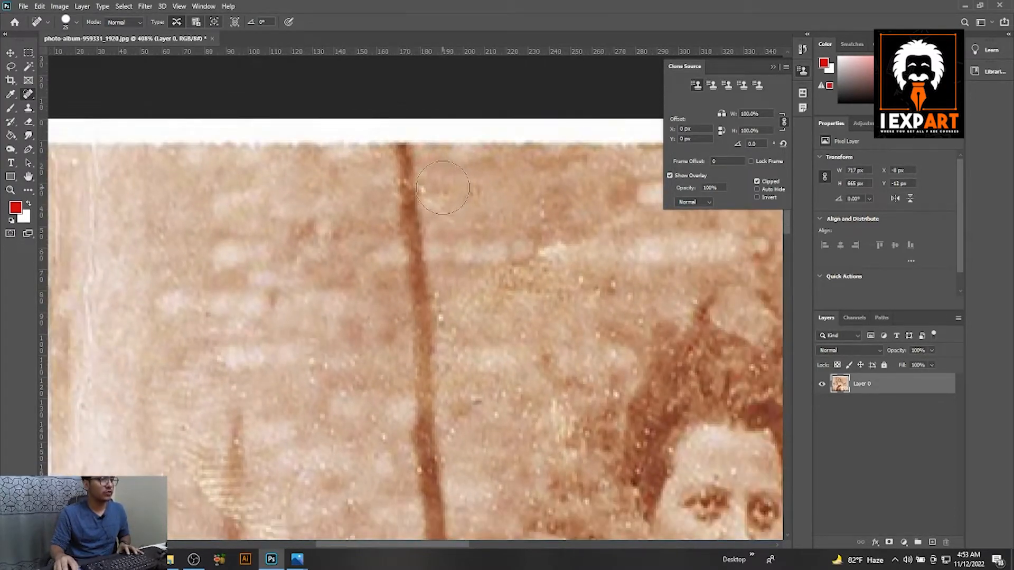
scroll(521, 279, down, 4)
scroll(349, 315, up, 4)
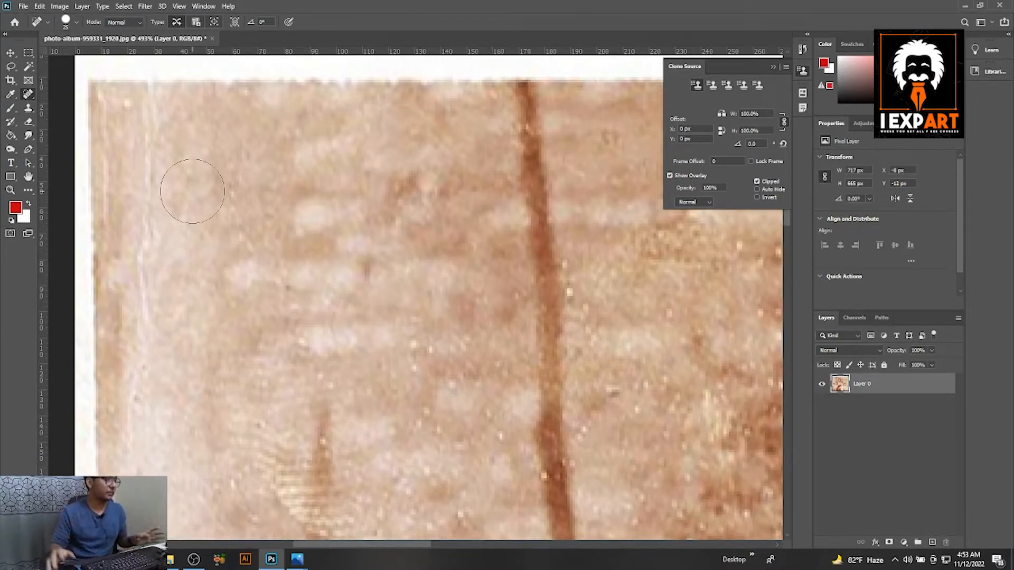
right_click(33, 95)
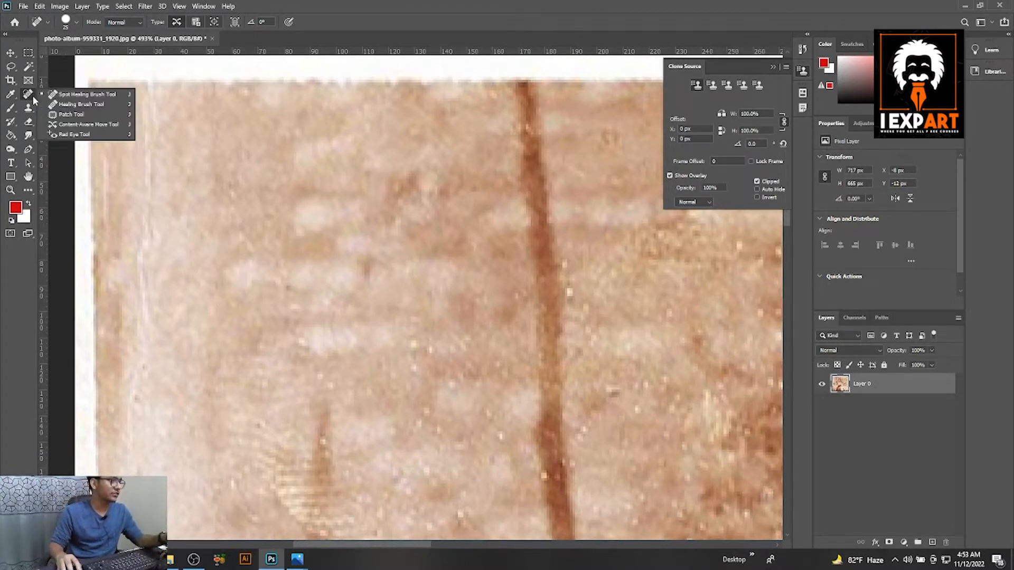
click(68, 97)
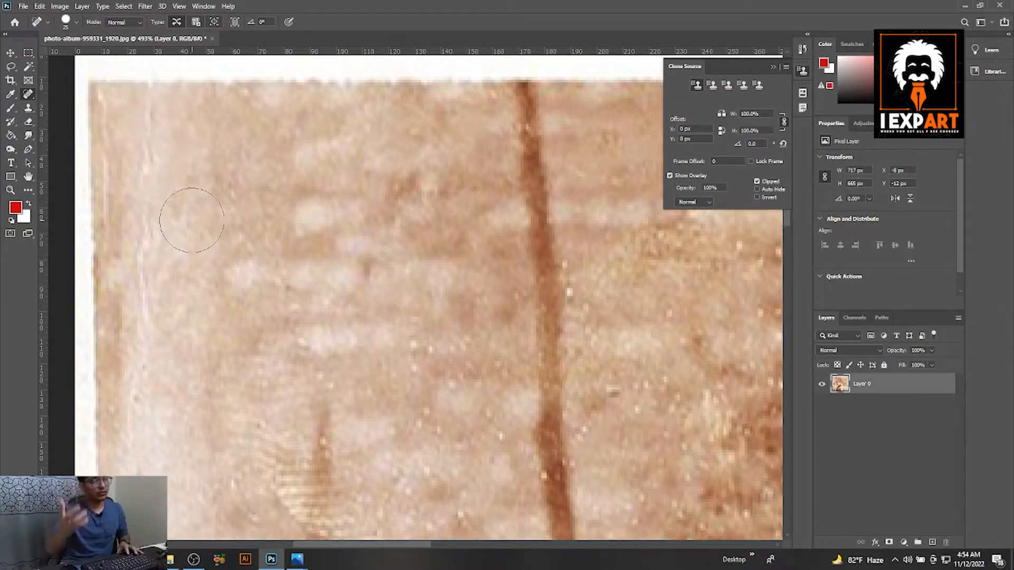
scroll(226, 222, down, 1)
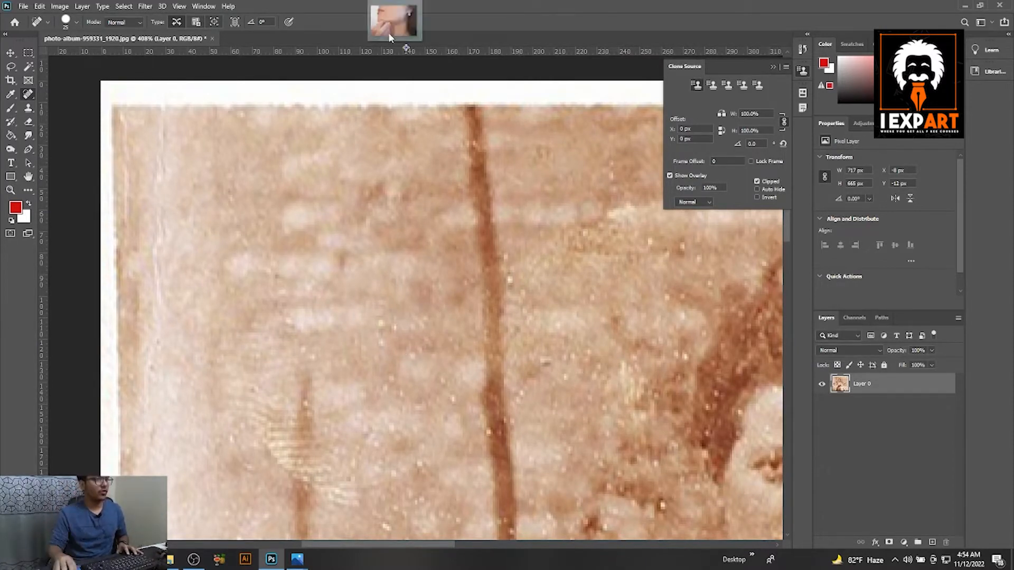
Switch to acne-1606765_1920.jpg and remove the pimple below the corner of the mouth with a 50 px Spot Healing Brush.
drag(388, 33, 328, 31)
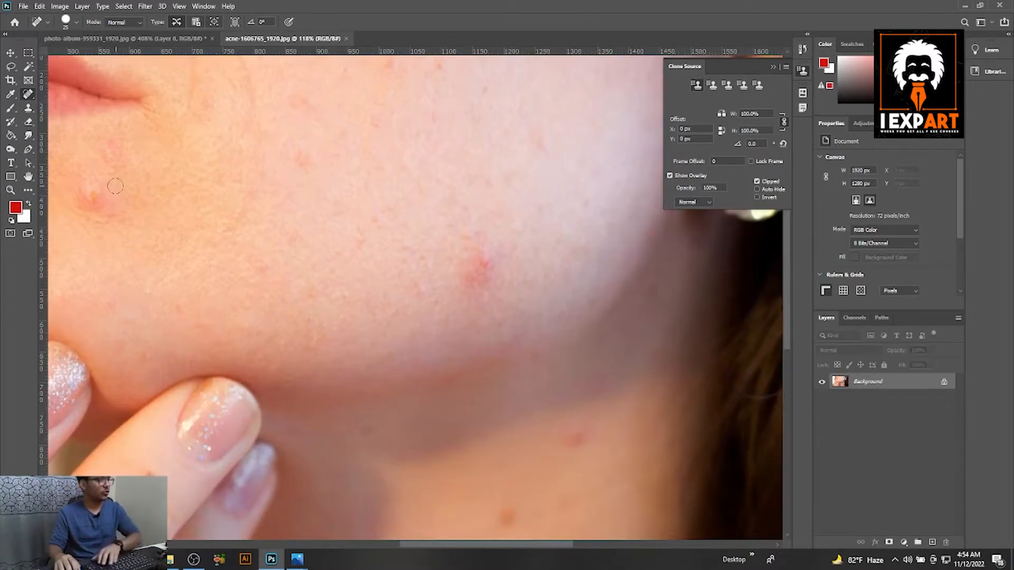
scroll(115, 186, up, 5)
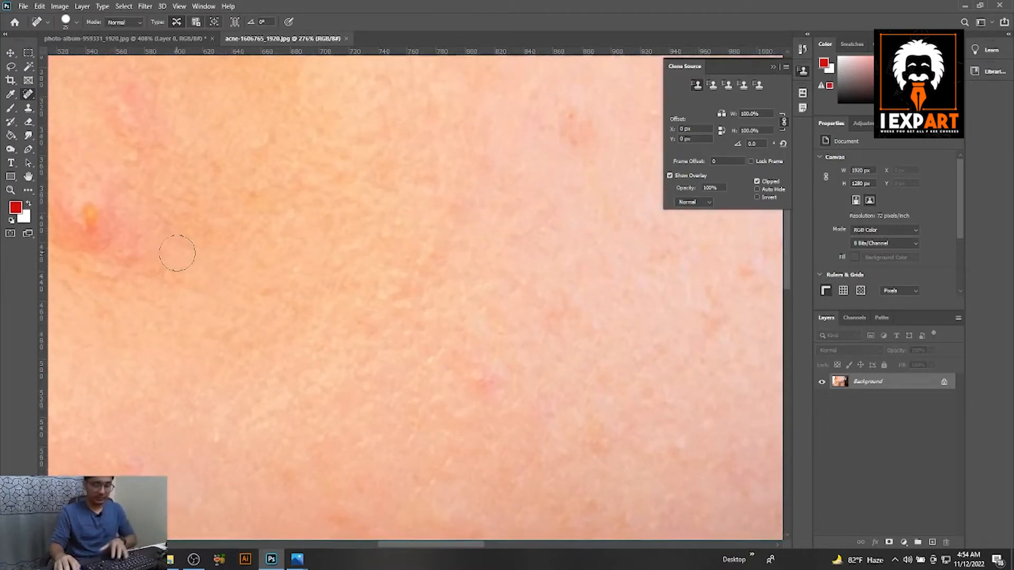
scroll(295, 254, down, 3)
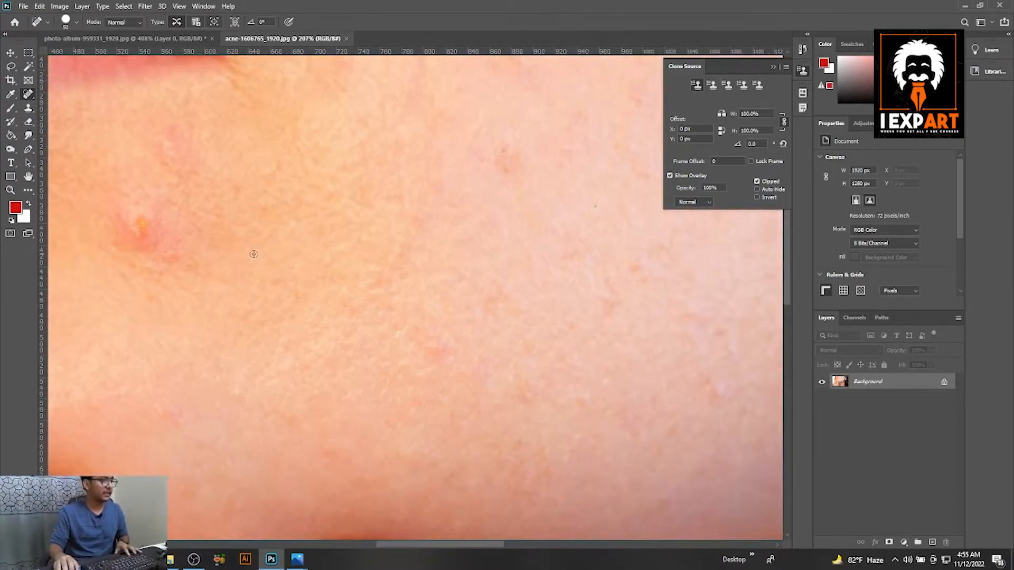
click(143, 231)
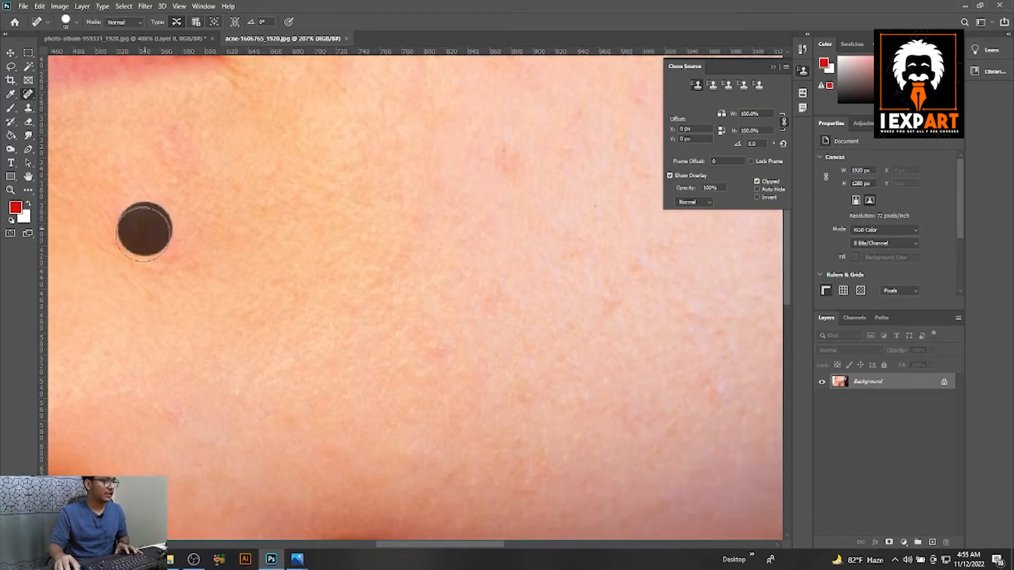
scroll(176, 229, down, 4)
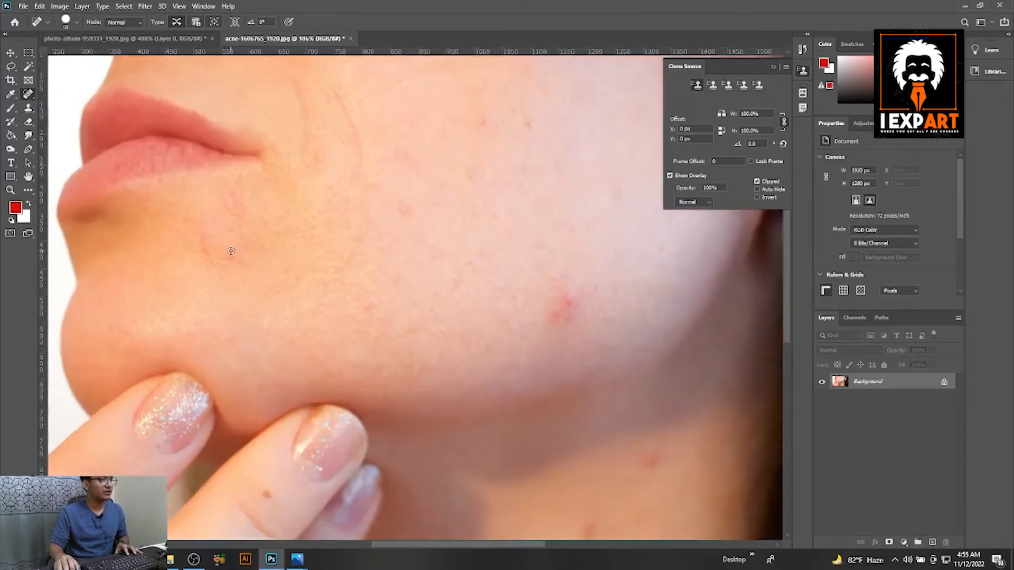
Heal the red pimple on the jaw and the two blemishes on the neck with the Spot Healing Brush.
scroll(506, 287, down, 3)
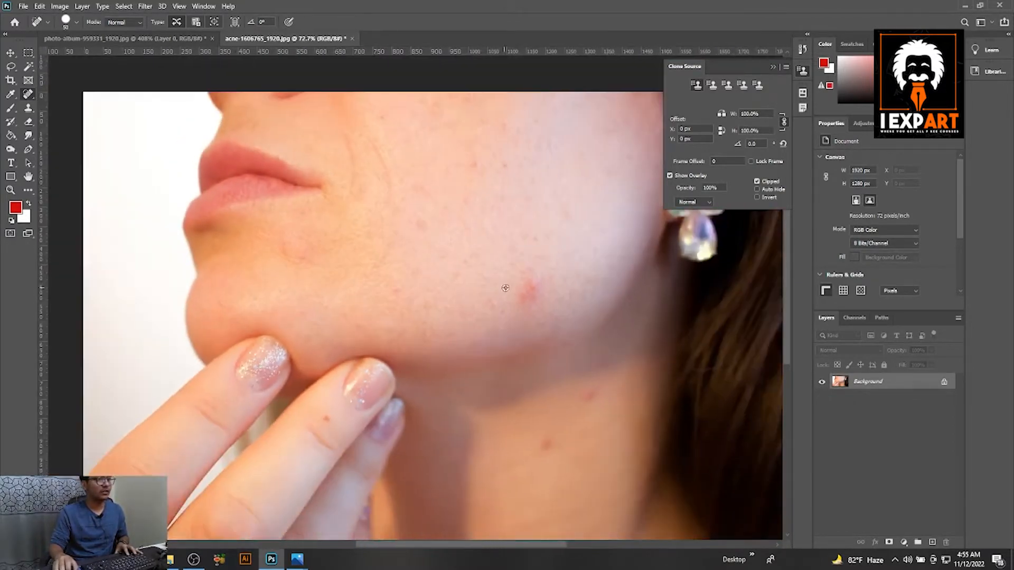
scroll(505, 288, up, 5)
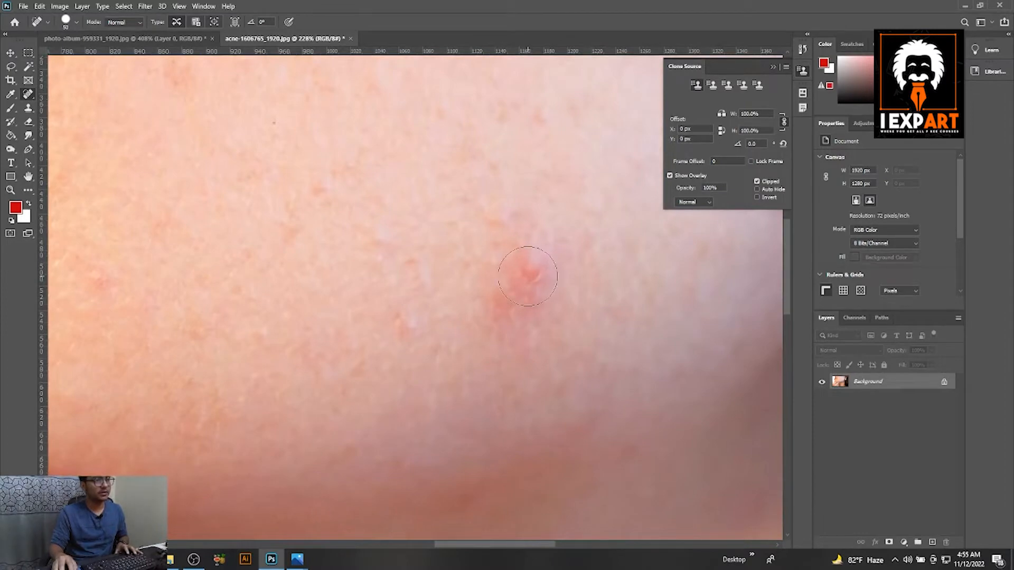
click(510, 303)
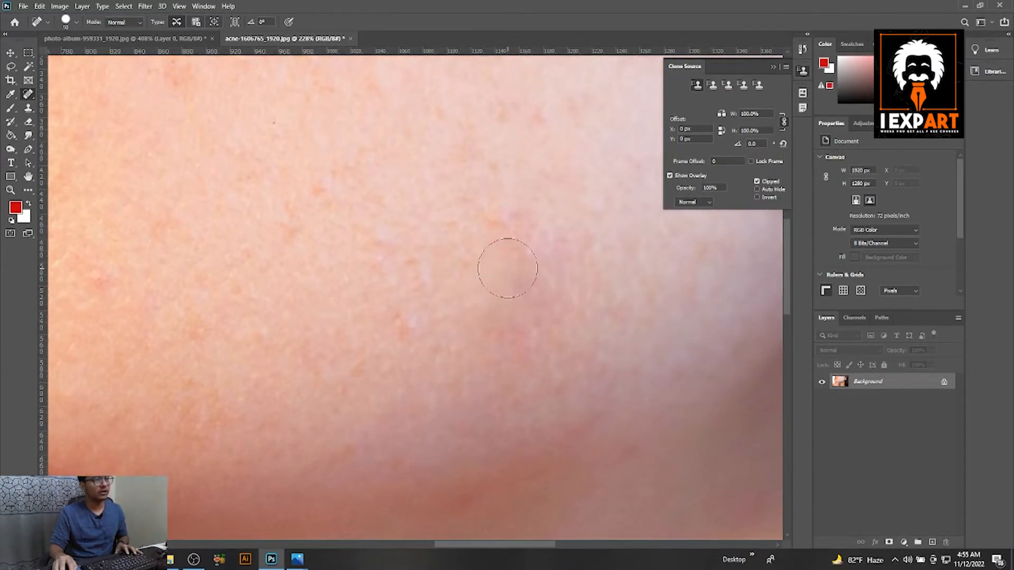
scroll(482, 257, down, 6)
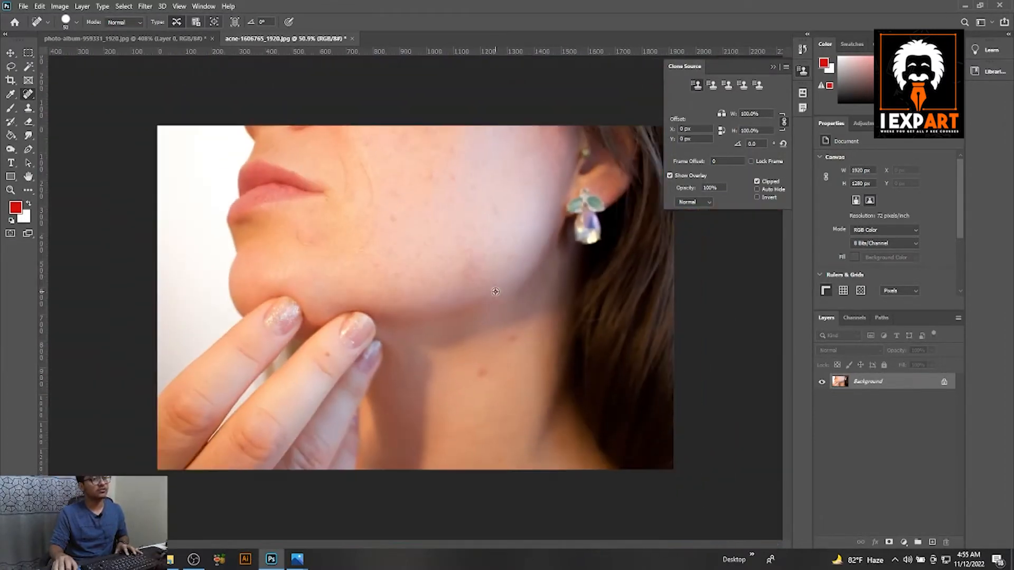
scroll(499, 316, up, 2)
scroll(504, 338, down, 3)
scroll(506, 222, up, 3)
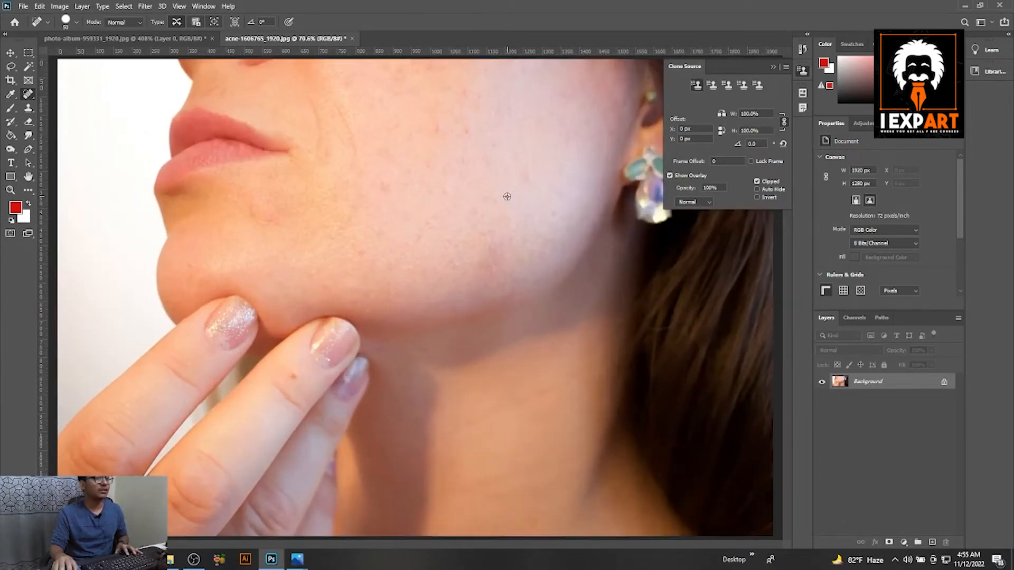
Touch up the faint red mark on the chin below the corner of the mouth with the Spot Healing Brush.
scroll(366, 200, up, 3)
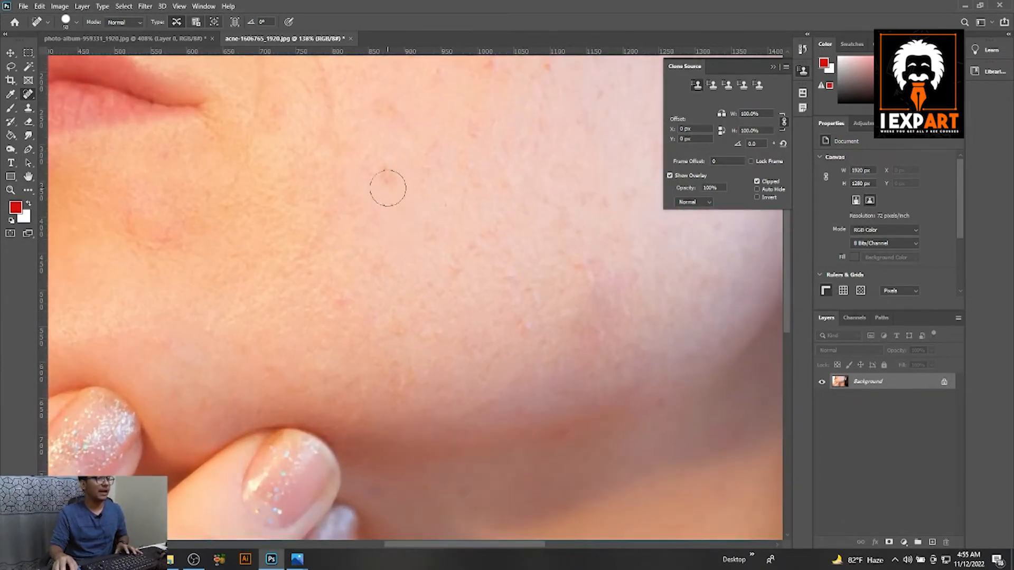
click(172, 232)
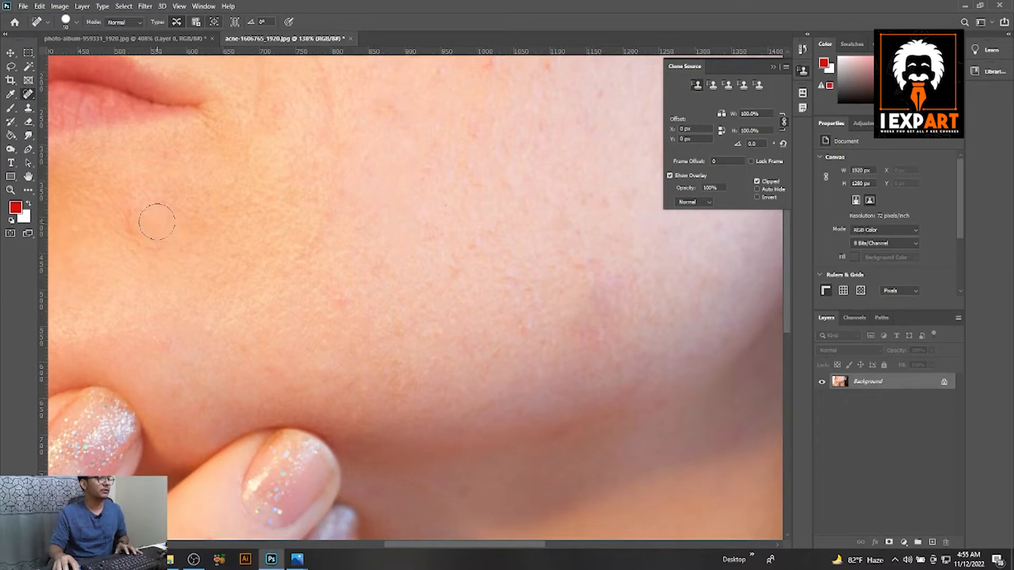
scroll(338, 230, down, 2)
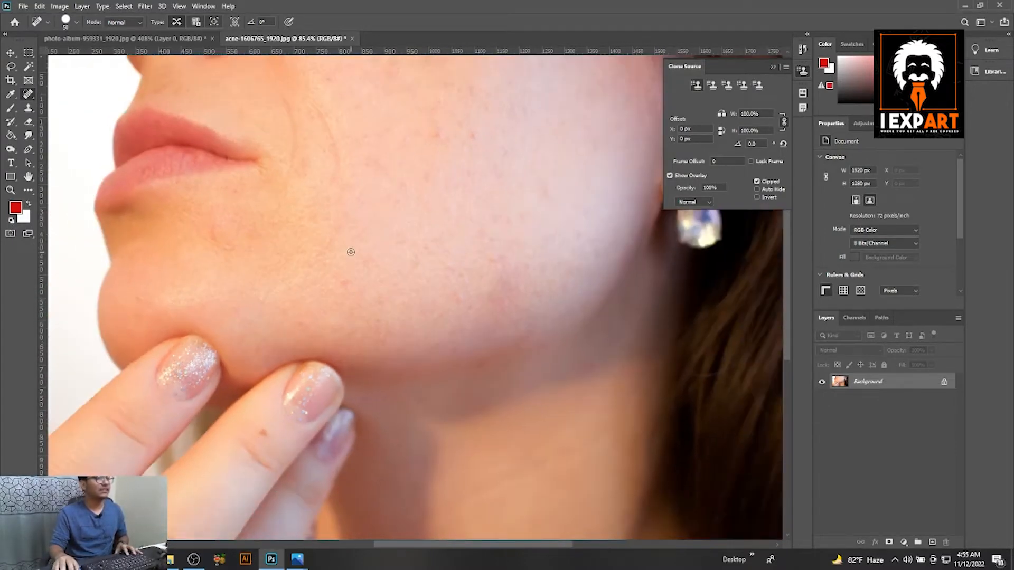
Switch to photo-album-959331_1920.jpg and remove the yellow scratches on the wall near the photo's left edge with the Spot Healing Brush.
click(162, 39)
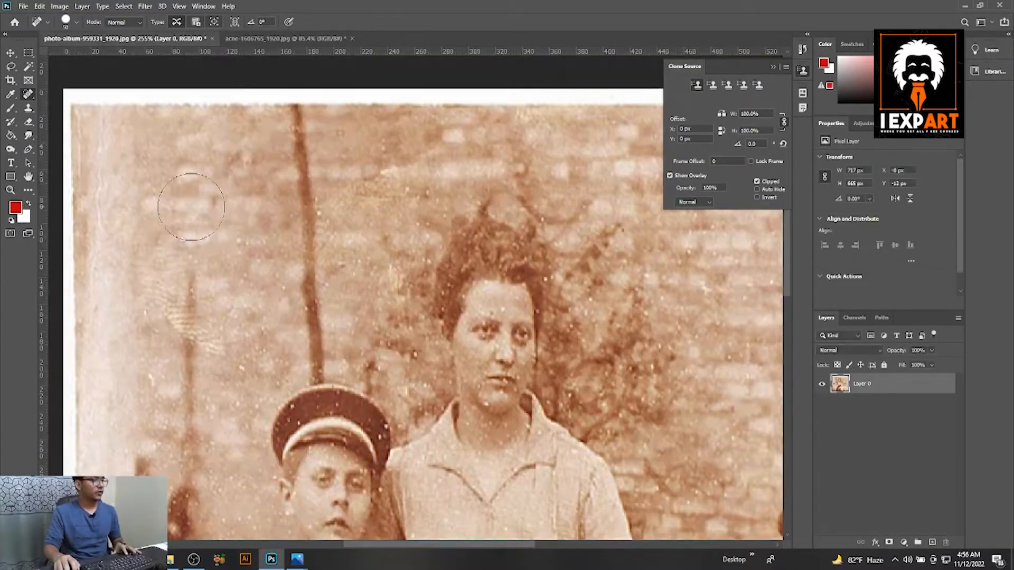
scroll(194, 217, up, 2)
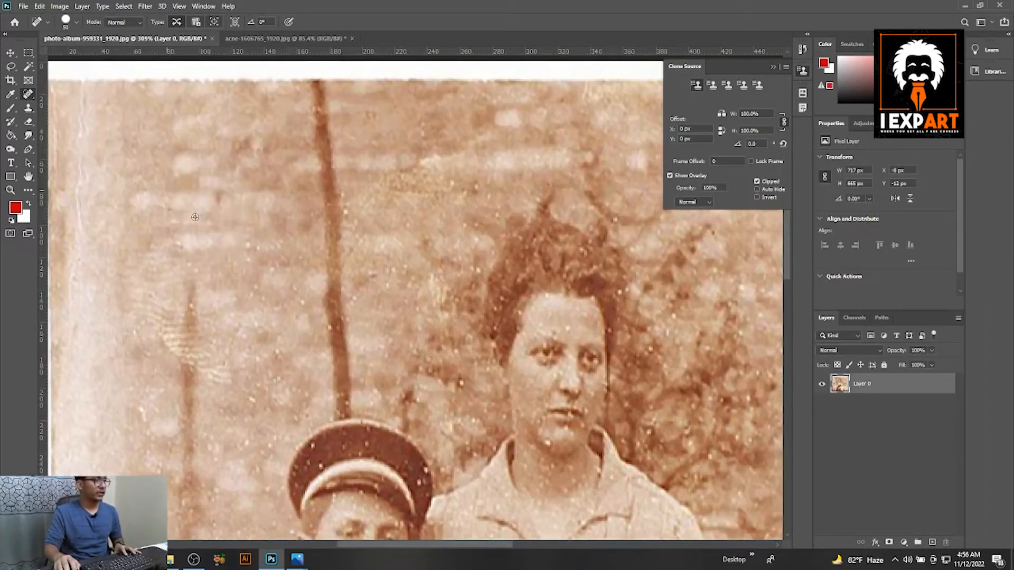
scroll(170, 245, down, 1)
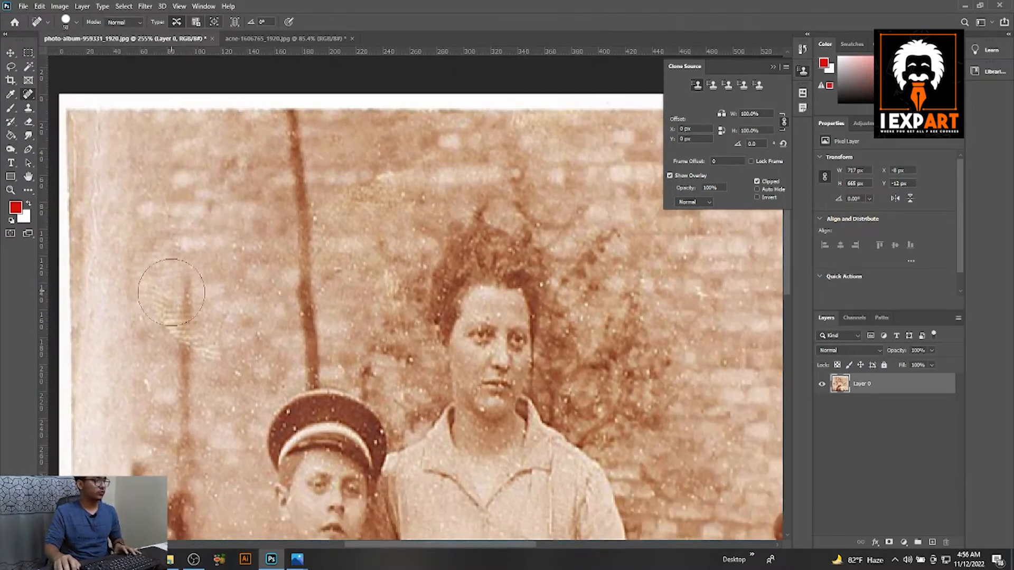
right_click(28, 94)
click(88, 99)
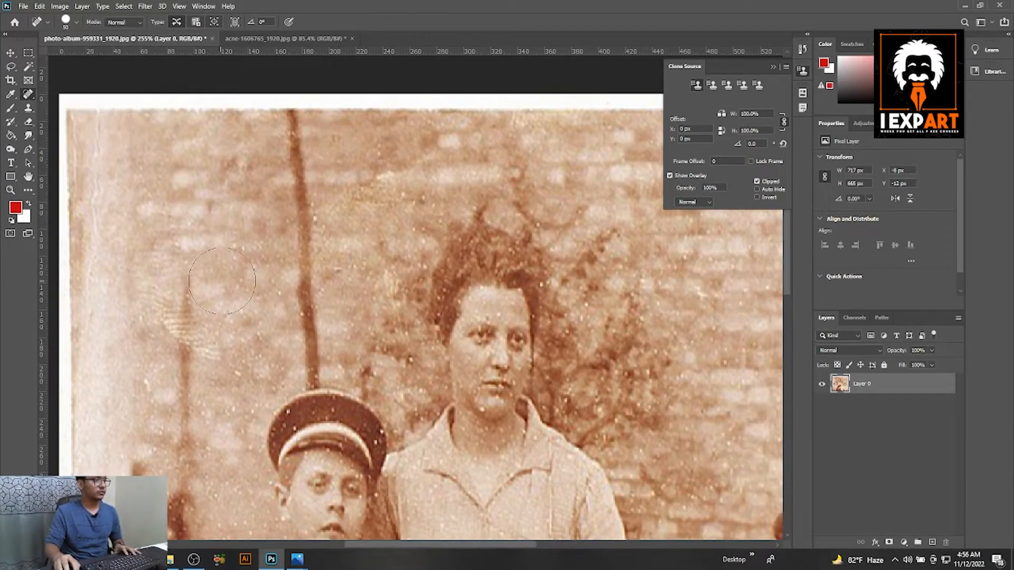
scroll(257, 267, up, 10)
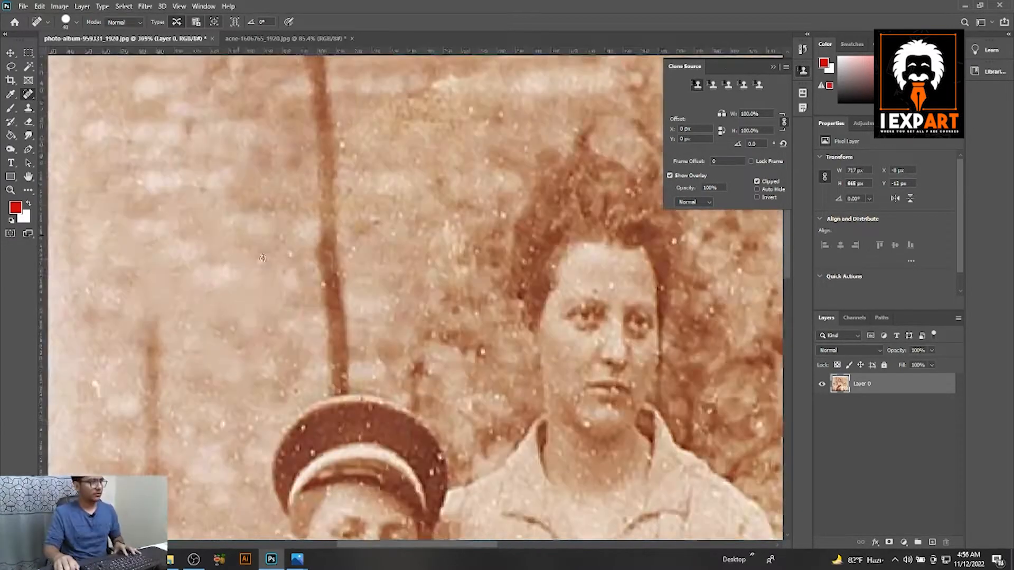
Reduce the healing brush size and heal the white specks on the wall and the left boy's cap.
scroll(478, 296, down, 4)
key(bracketleft)
key(bracketleft)
key(bracketleft)
click(504, 191)
scroll(444, 339, up, 4)
click(415, 348)
scroll(411, 343, up, 3)
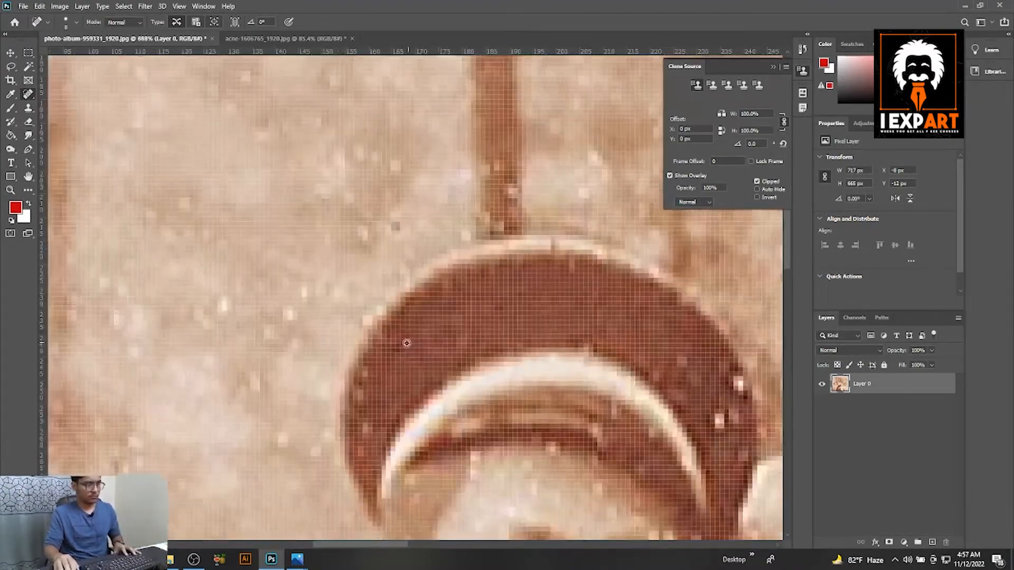
Make the brush smaller still and clean the remaining bright specks around the left boy's cap.
scroll(528, 316, down, 4)
key(bracketleft)
key(bracketleft)
key(bracketleft)
scroll(607, 338, up, 6)
click(581, 234)
scroll(475, 296, down, 4)
scroll(467, 285, down, 5)
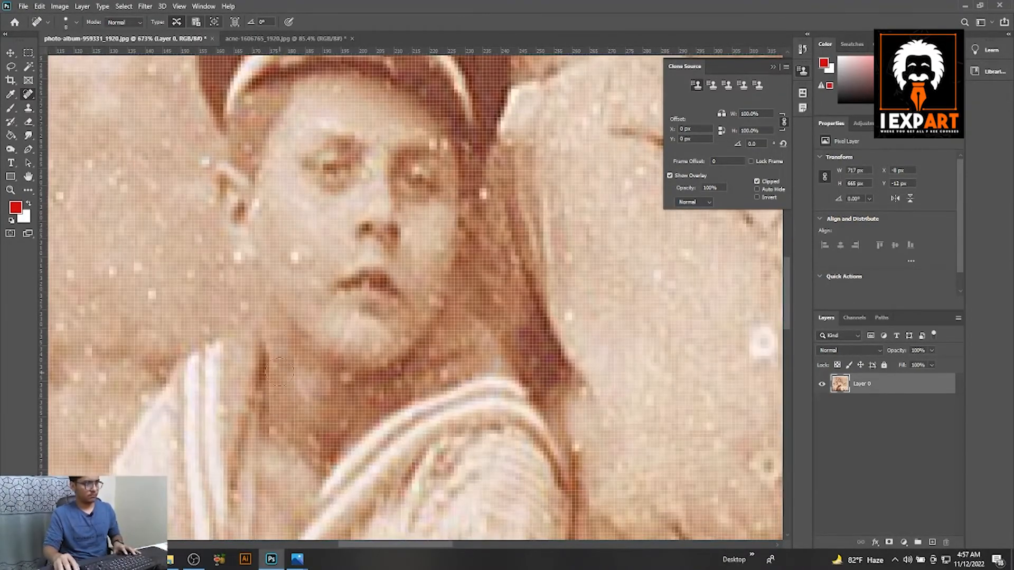
Heal the bright specks on the left boy's face, neck and sailor collar.
scroll(524, 194, up, 3)
mouse_move(523, 193)
mouse_down()
mouse_move(468, 198)
mouse_move(455, 148)
mouse_up()
click(489, 364)
drag(412, 417, 363, 245)
click(355, 258)
mouse_move(337, 389)
mouse_down()
mouse_move(365, 271)
mouse_move(306, 320)
mouse_up()
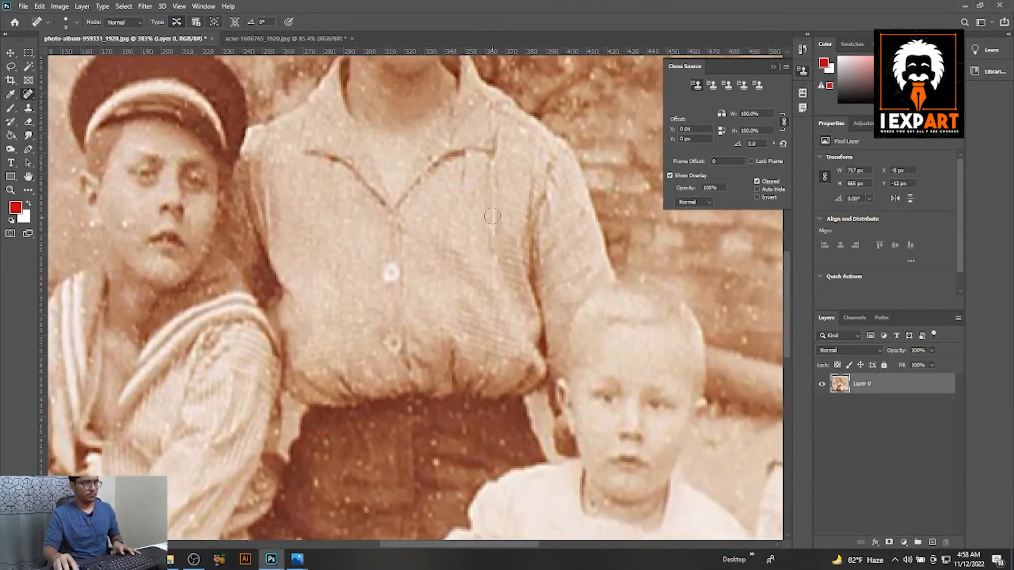
Remove the specks from the woman's blouse and skirt and from the brick wall around the right boy.
drag(411, 169, 422, 491)
scroll(482, 201, down, 5)
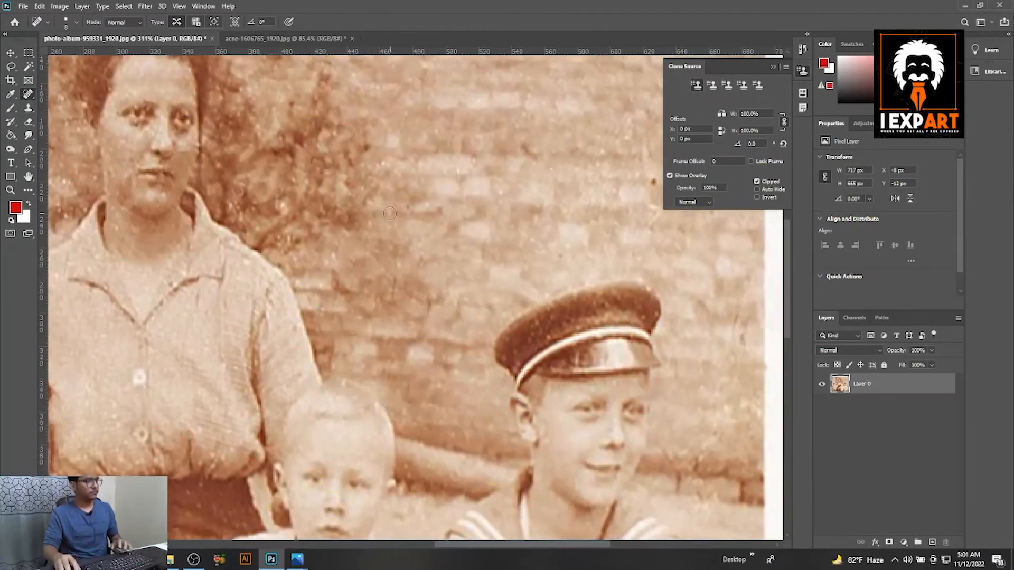
scroll(390, 213, down, 1)
drag(366, 73, 429, 281)
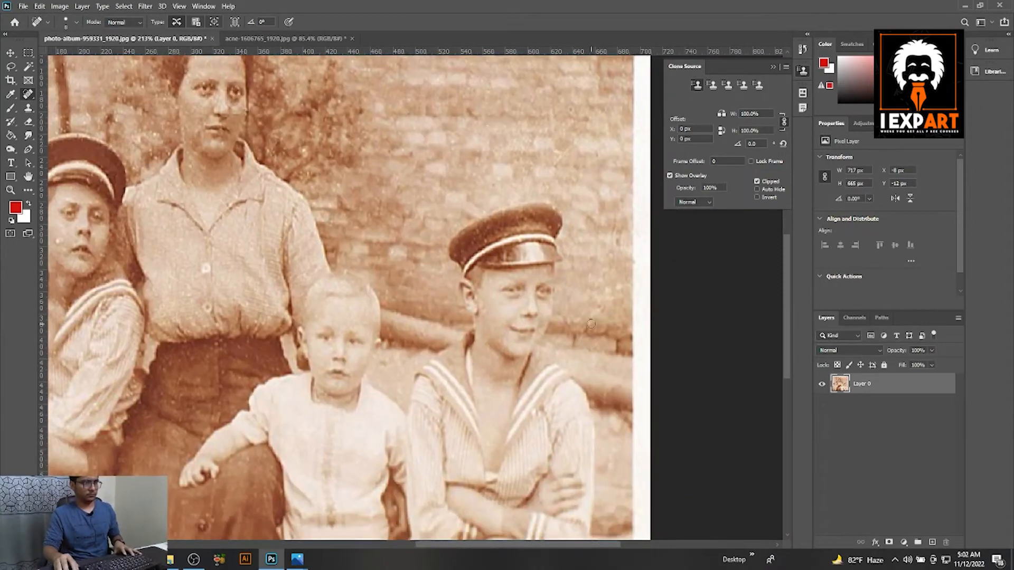
drag(576, 207, 590, 235)
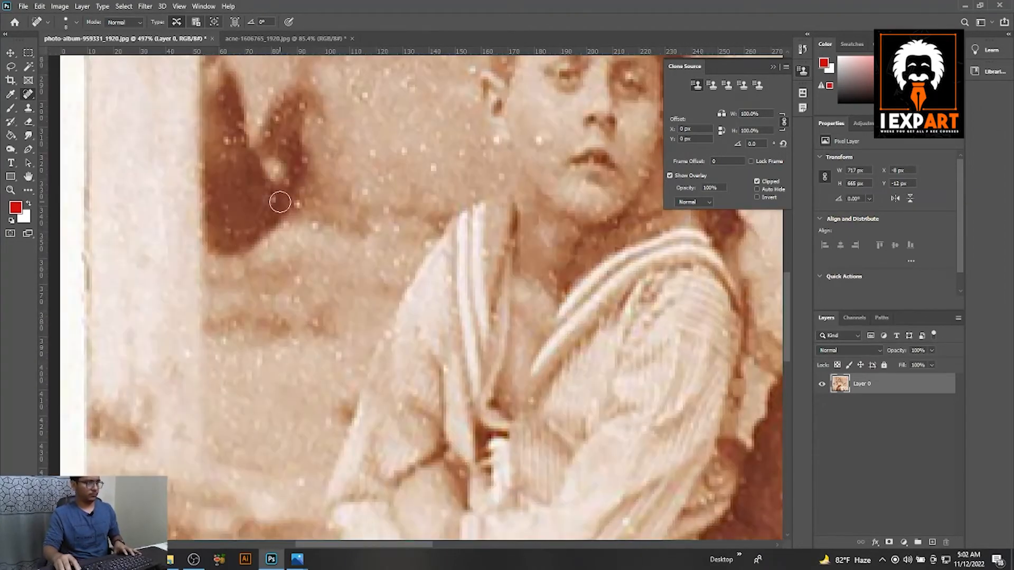
Heal the white specks on the dark shape, the wall and the ground beside the left boy.
drag(280, 202, 312, 276)
click(401, 229)
drag(365, 312, 364, 240)
click(358, 264)
drag(294, 352, 294, 229)
mouse_move(470, 85)
mouse_down()
mouse_move(420, 294)
mouse_move(405, 430)
mouse_up()
click(460, 364)
click(436, 294)
click(329, 319)
drag(464, 121, 127, 460)
click(270, 201)
Heal the specks on the wall and foliage between the pole and the woman's hair.
click(283, 338)
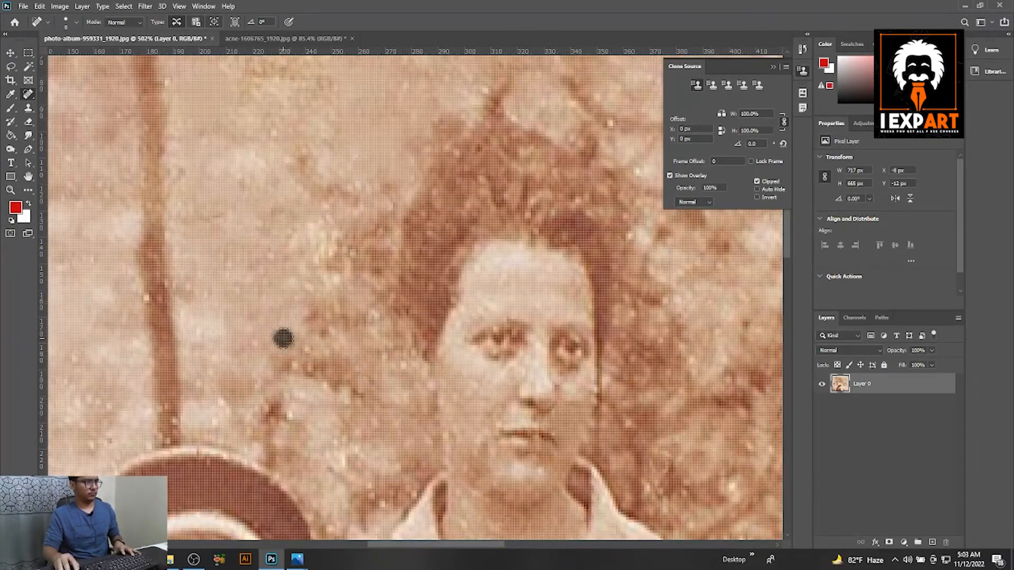
drag(283, 338, 305, 261)
click(249, 329)
click(357, 316)
drag(295, 118, 417, 271)
scroll(417, 272, down, 6)
scroll(417, 272, down, 6)
scroll(414, 344, up, 8)
click(293, 366)
click(414, 326)
scroll(414, 327, down, 8)
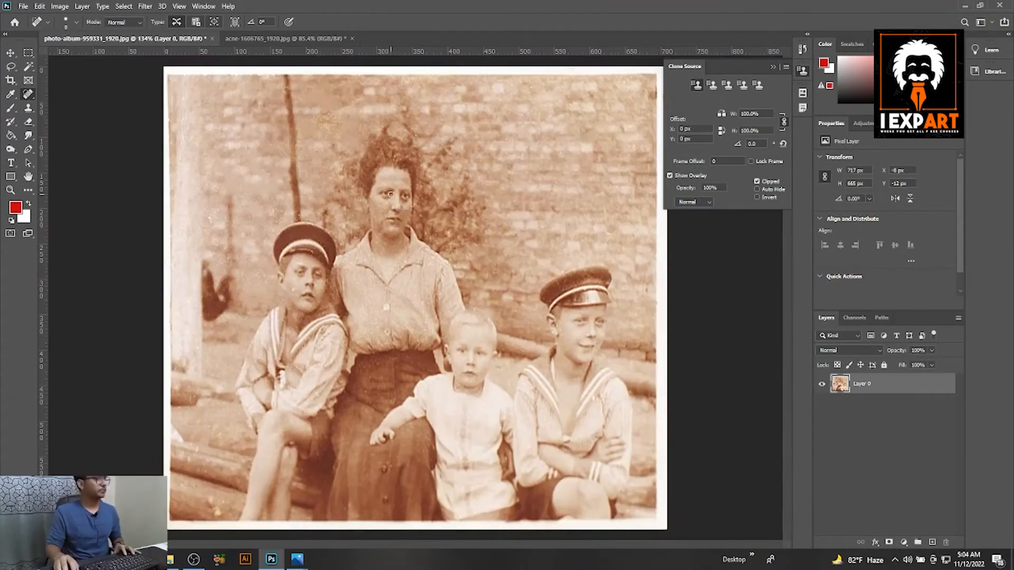
scroll(387, 189, up, 3)
scroll(387, 189, up, 6)
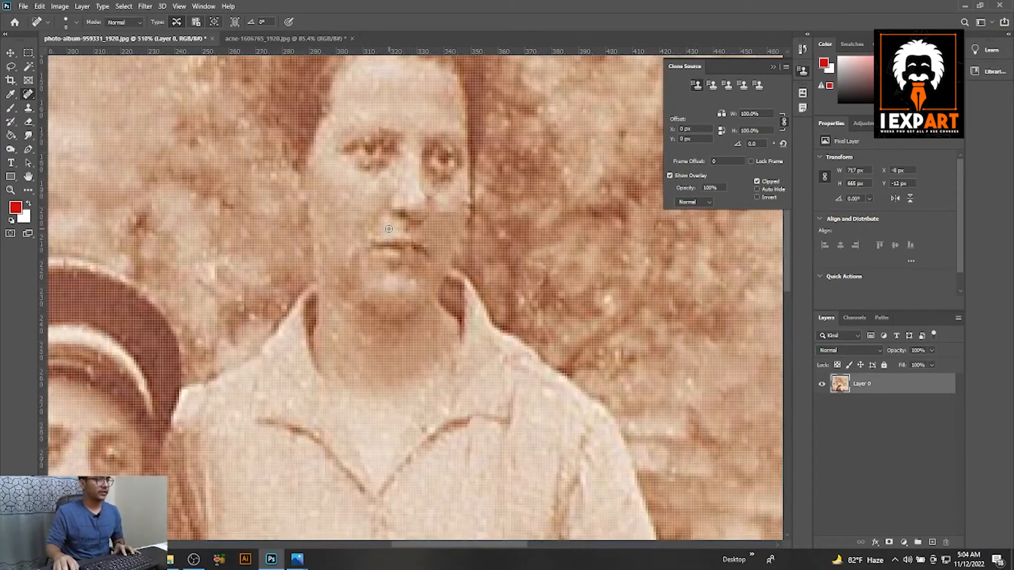
scroll(388, 228, down, 7)
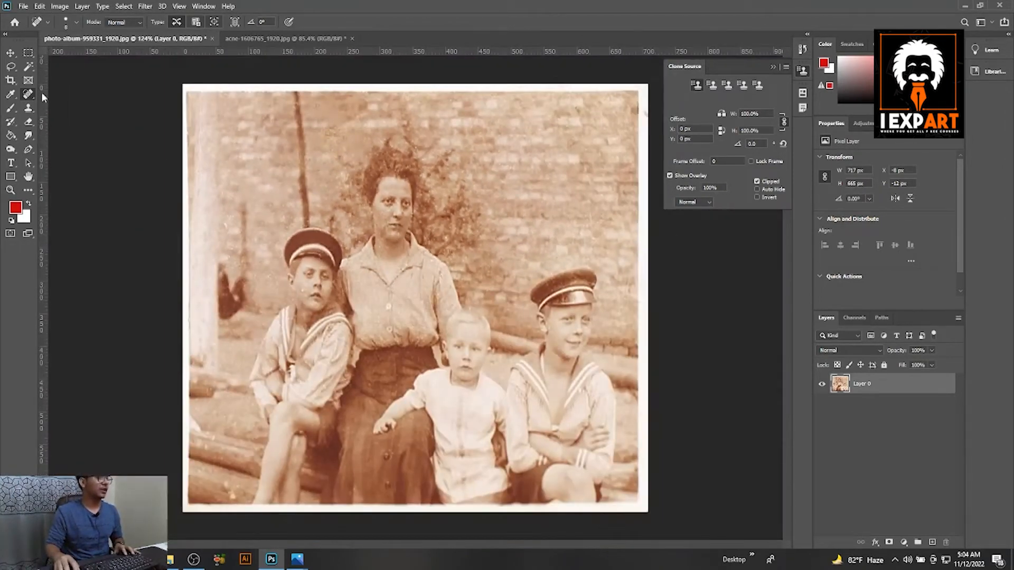
right_click(30, 97)
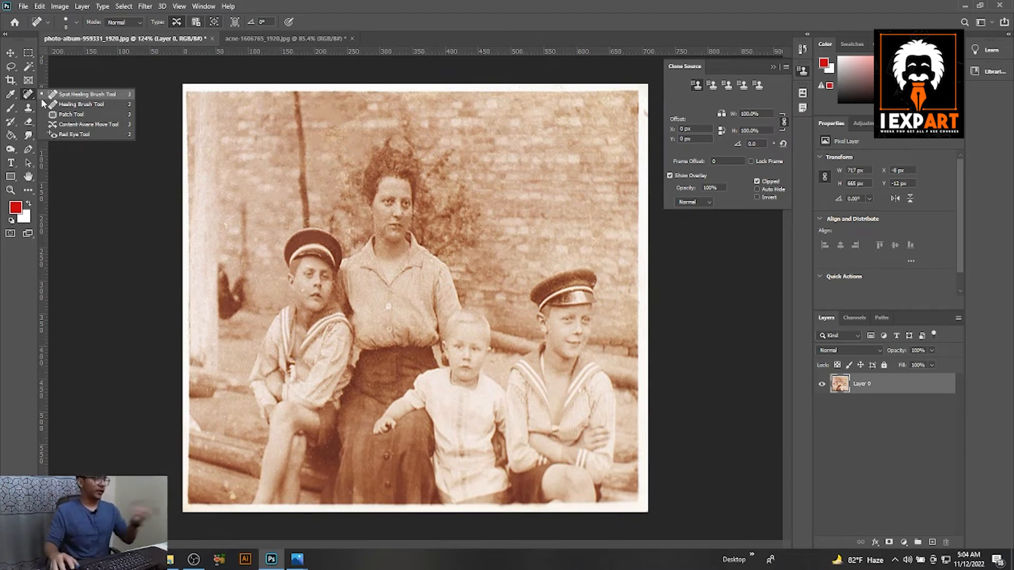
click(75, 93)
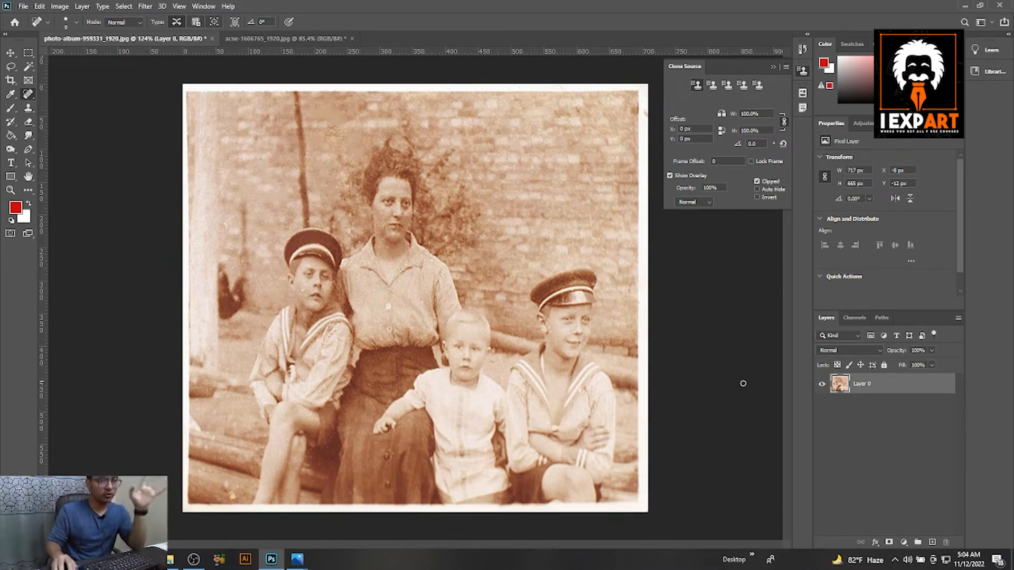
Add a Black & White adjustment layer with Reds 6, Yellows -31, Greens 54, Cyans 52 and Blues 219.
click(905, 543)
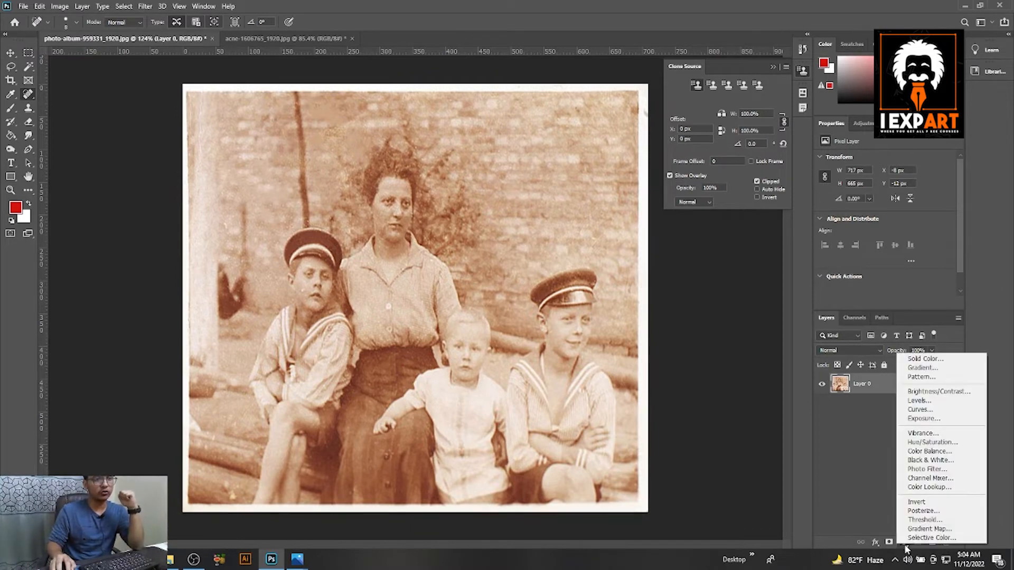
click(932, 463)
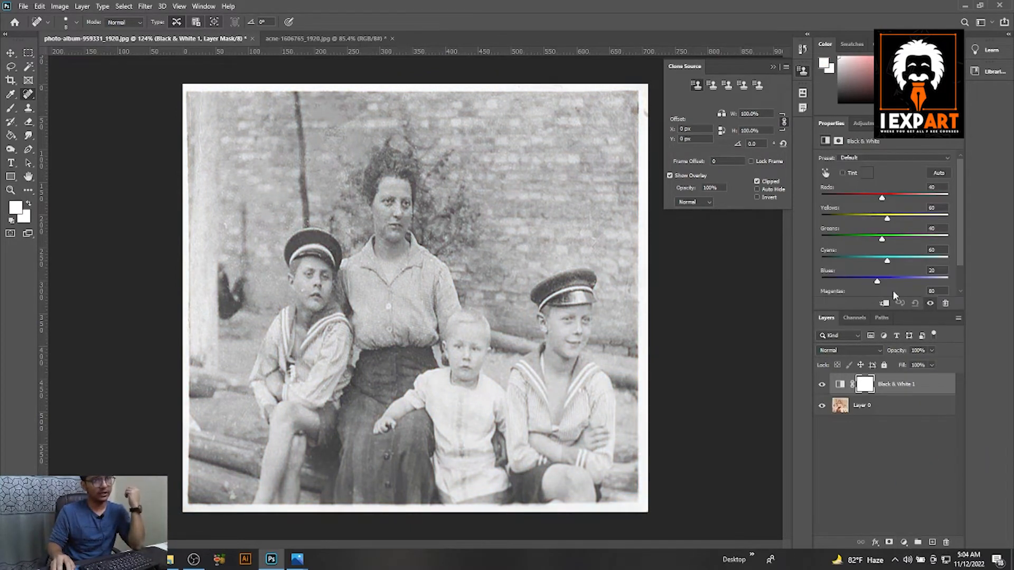
drag(886, 223, 871, 200)
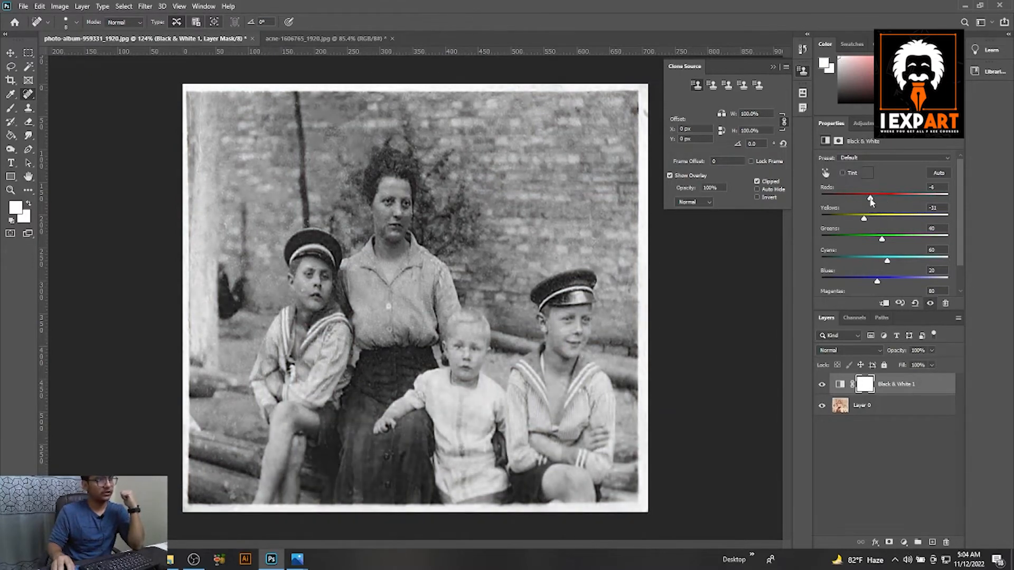
drag(890, 262, 885, 261)
drag(877, 281, 892, 283)
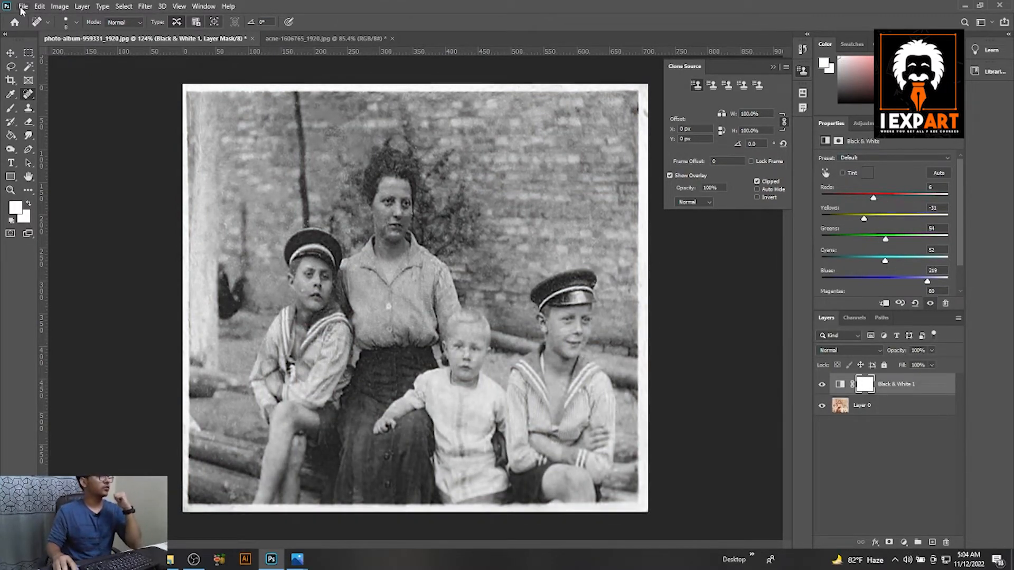
Save the restored picture on the computer as a JPEG named old photo at Maximum quality 12.
click(23, 6)
click(53, 134)
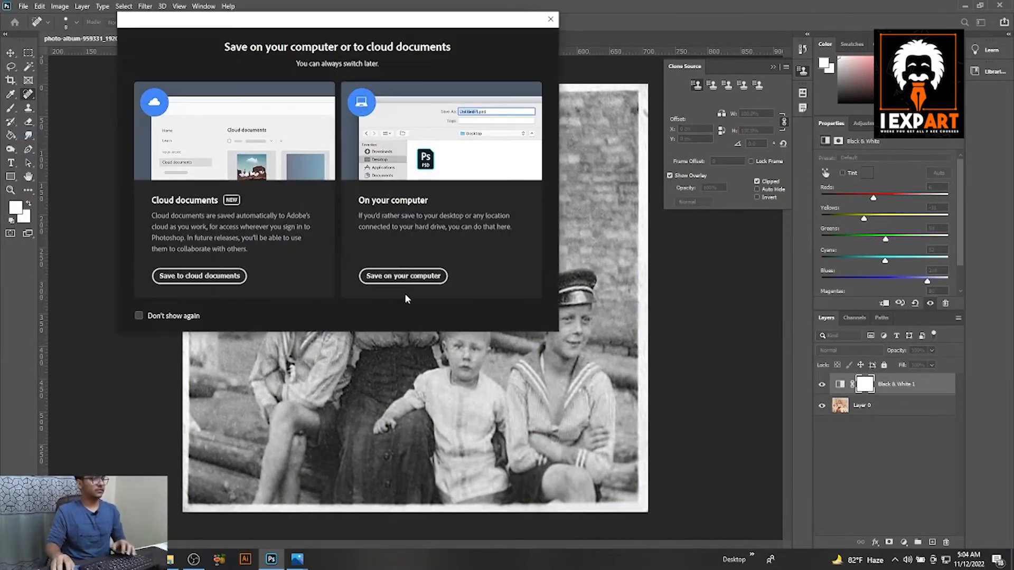
click(402, 274)
text(old photo)
key(Return)
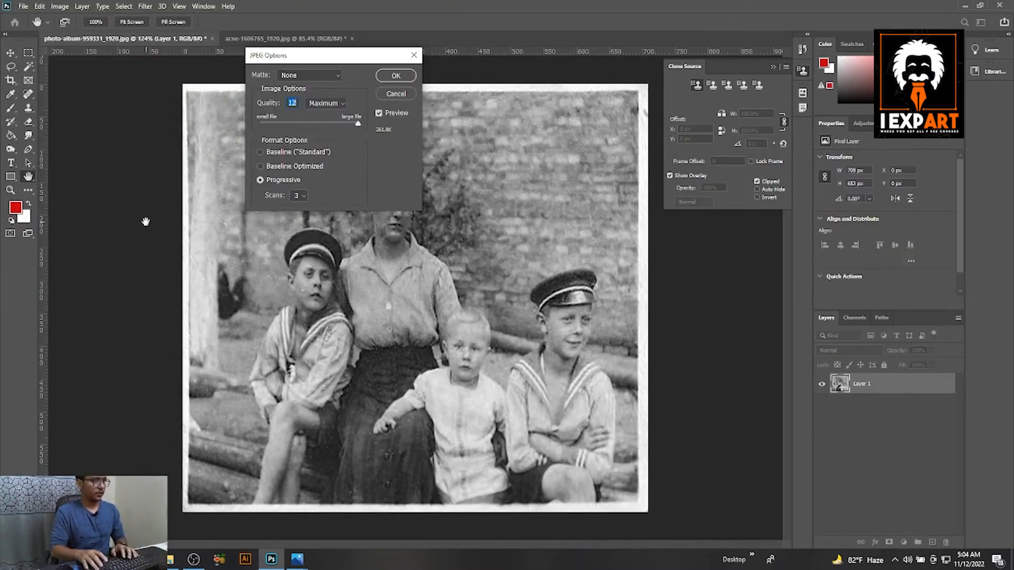
key(Return)
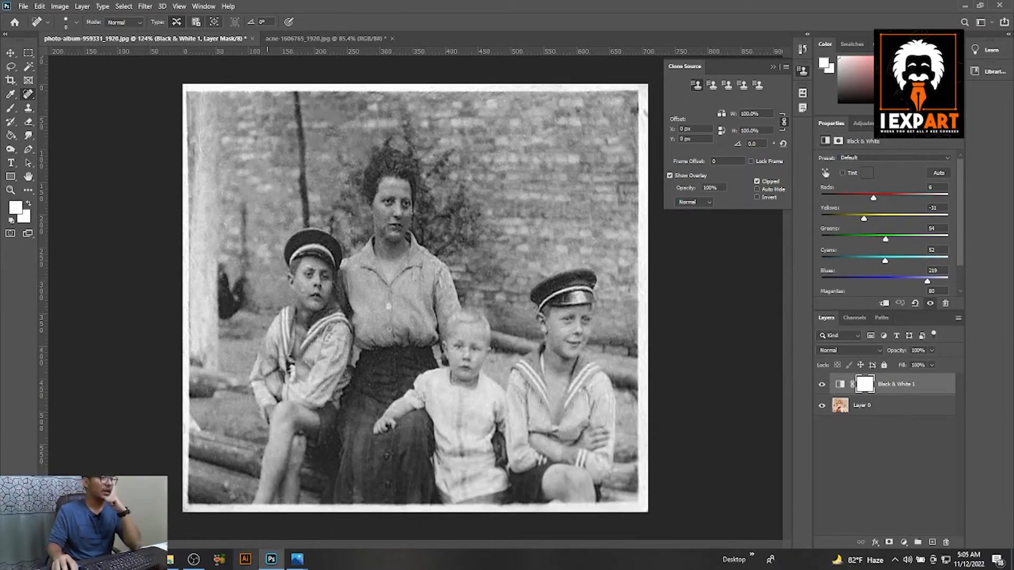
Switch to the MyHeritage In Color page in the browser and upload old photo from the Desktop for colorizing.
click(142, 559)
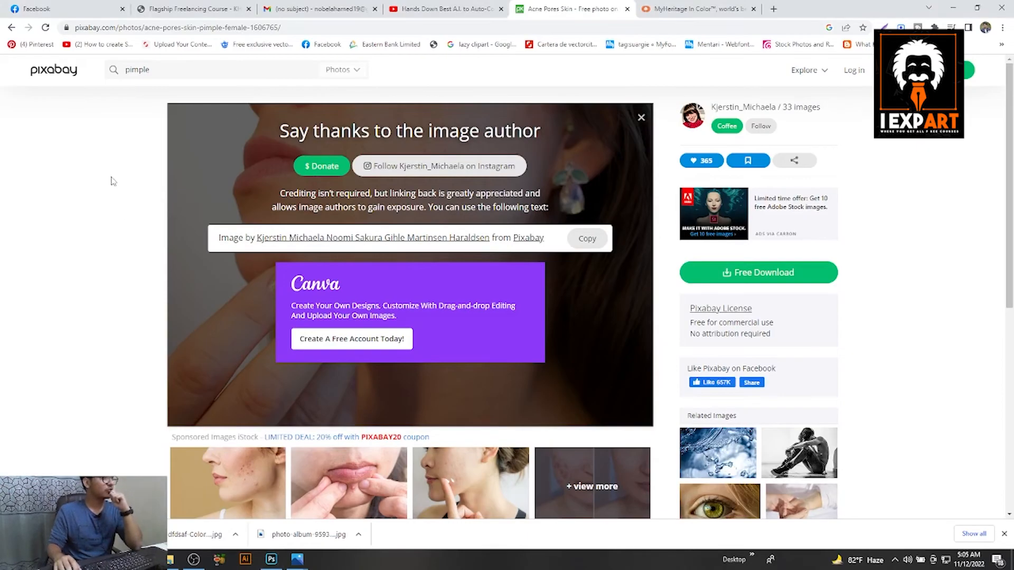
click(680, 6)
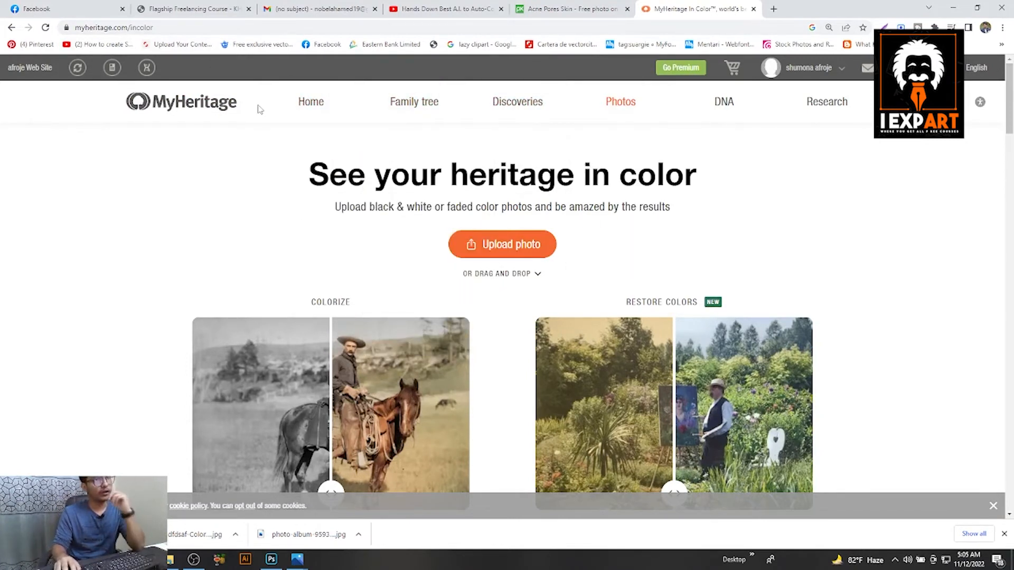
mouse_move(627, 110)
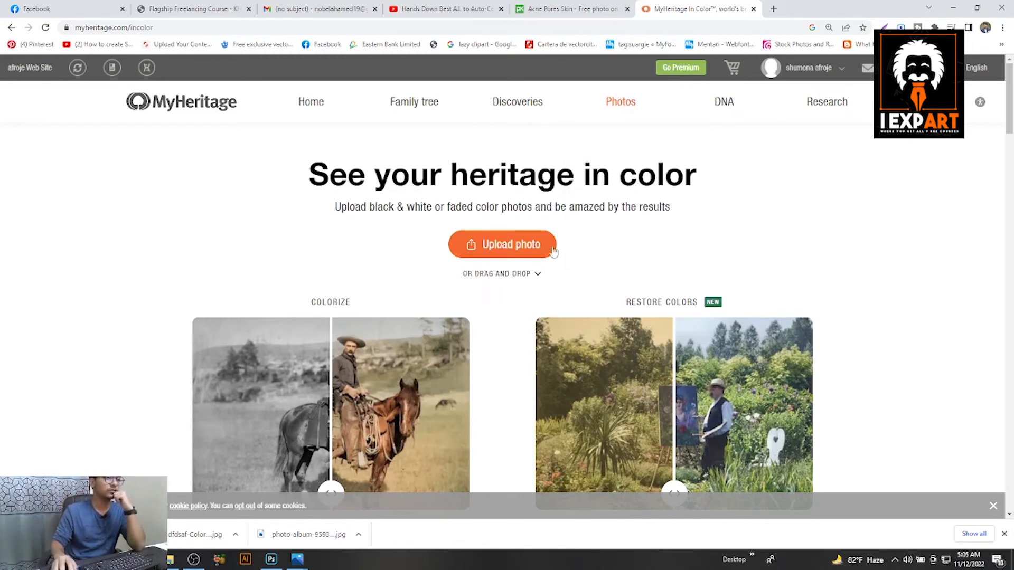
click(527, 252)
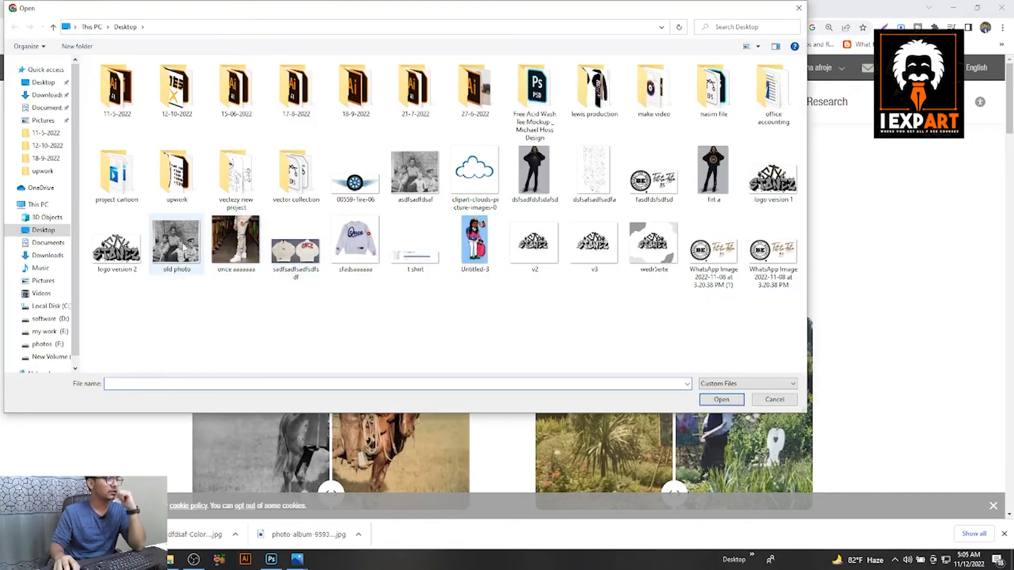
double_click(174, 250)
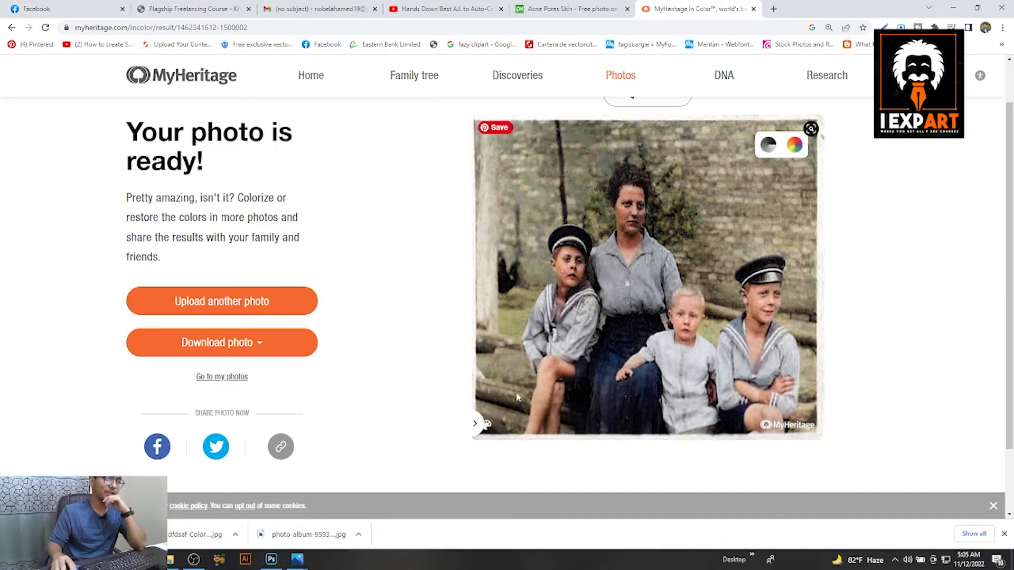
Compare the colorized result with the original downloaded photo-album-959331_1920.jpg.
scroll(518, 398, up, 1)
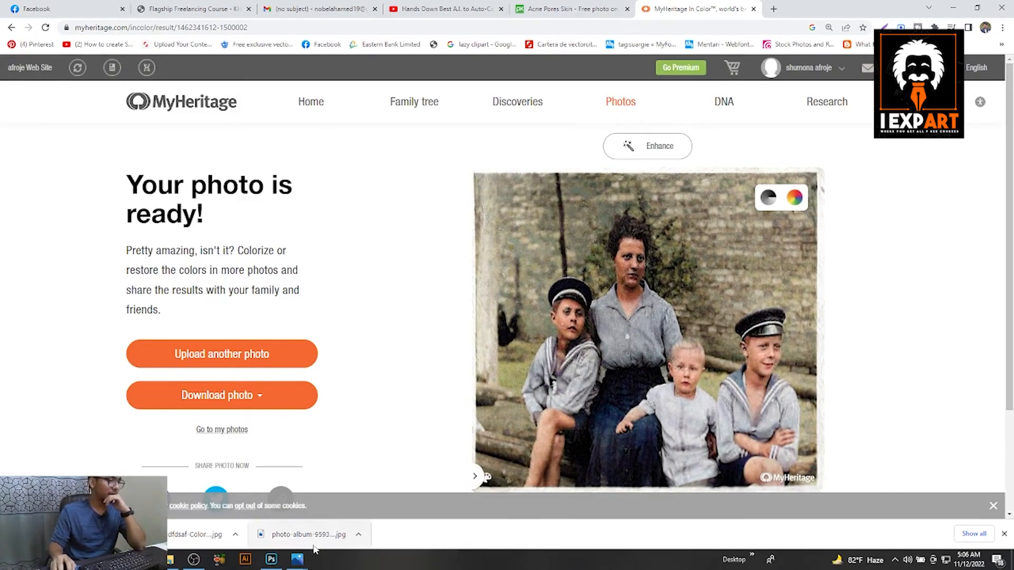
click(279, 538)
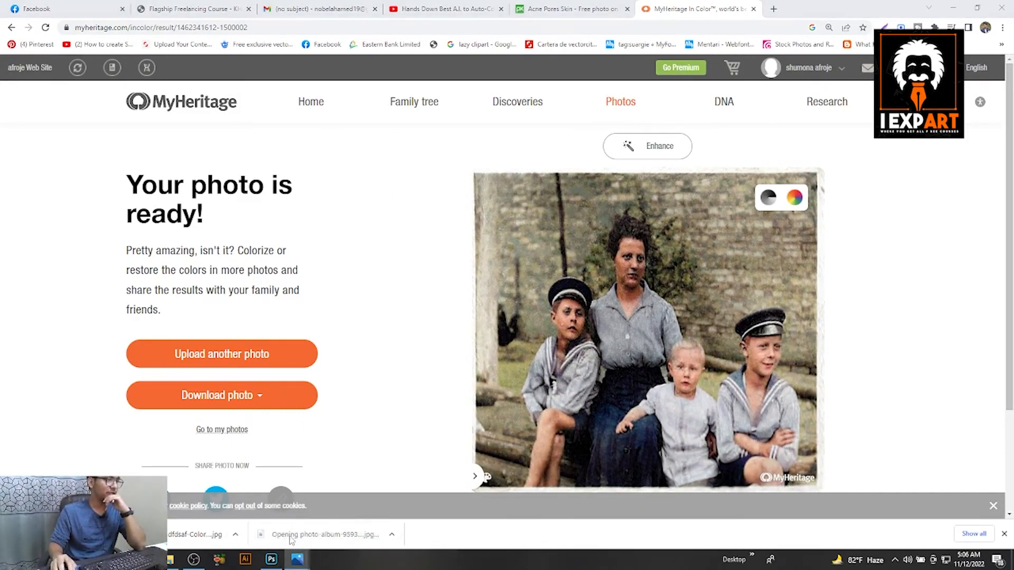
scroll(547, 277, up, 5)
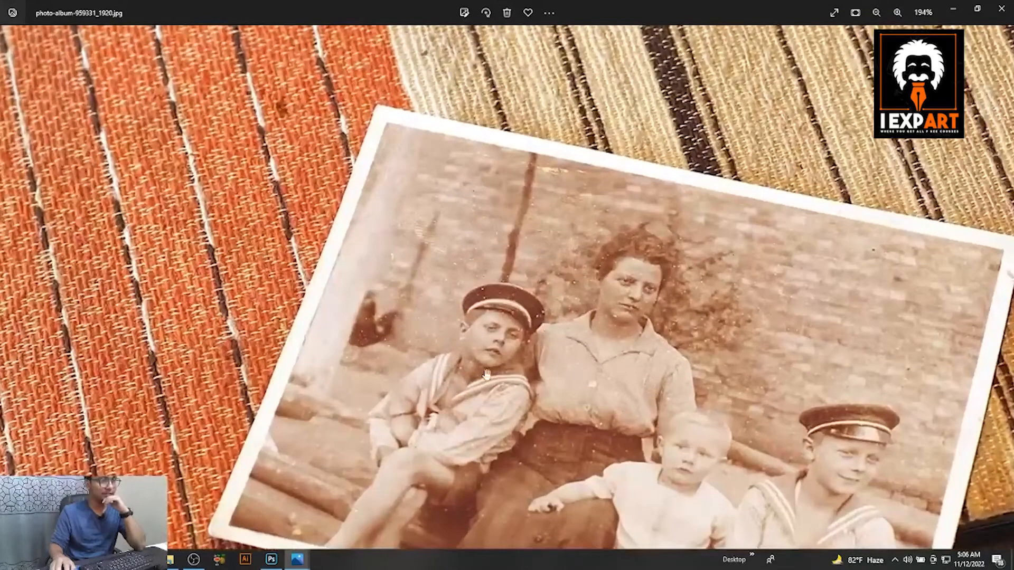
key(alt+Tab)
Return to the colorized family photo on MyHeritage and download it.
scroll(685, 316, down, 1)
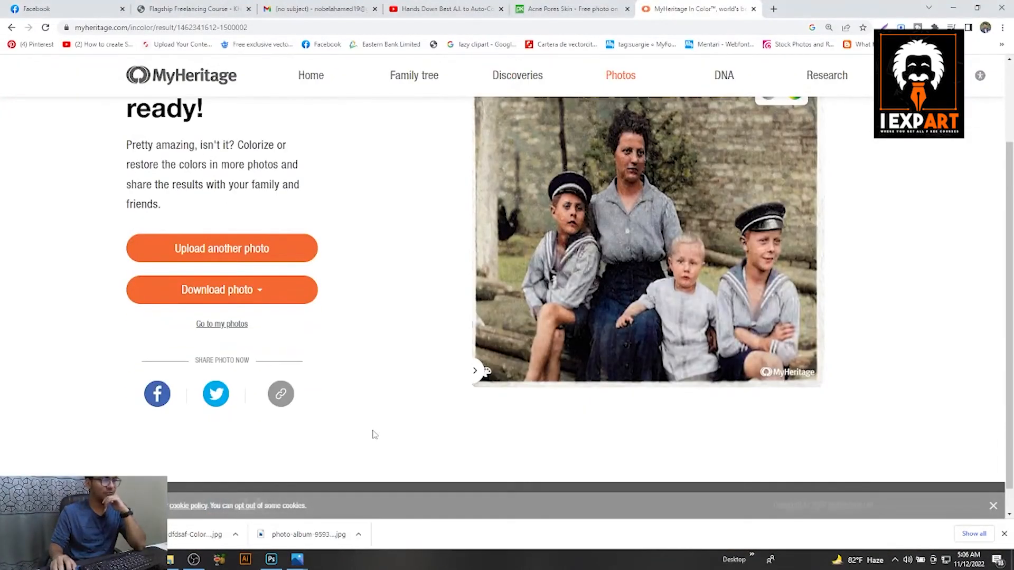
scroll(376, 430, up, 3)
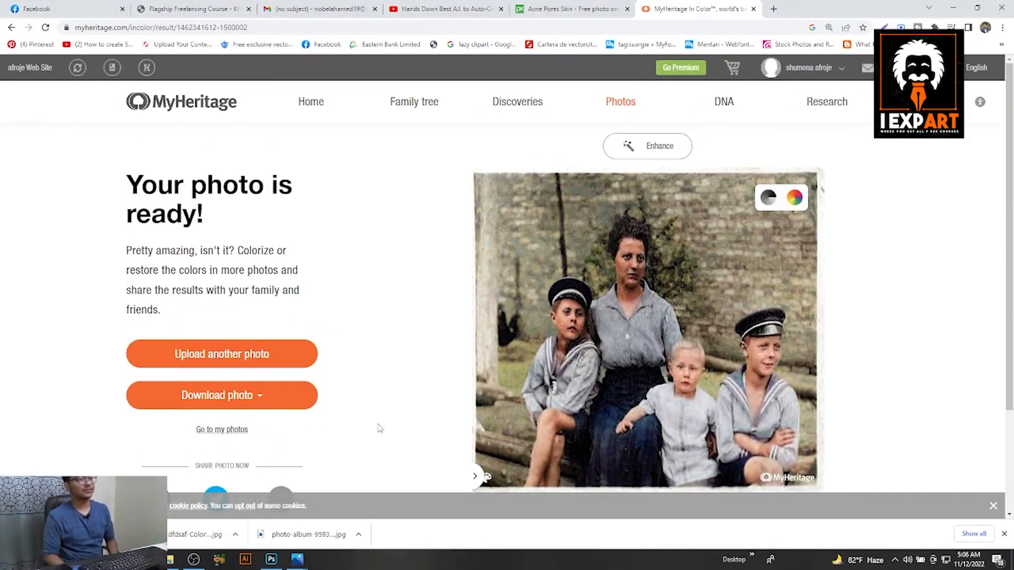
click(230, 401)
click(193, 442)
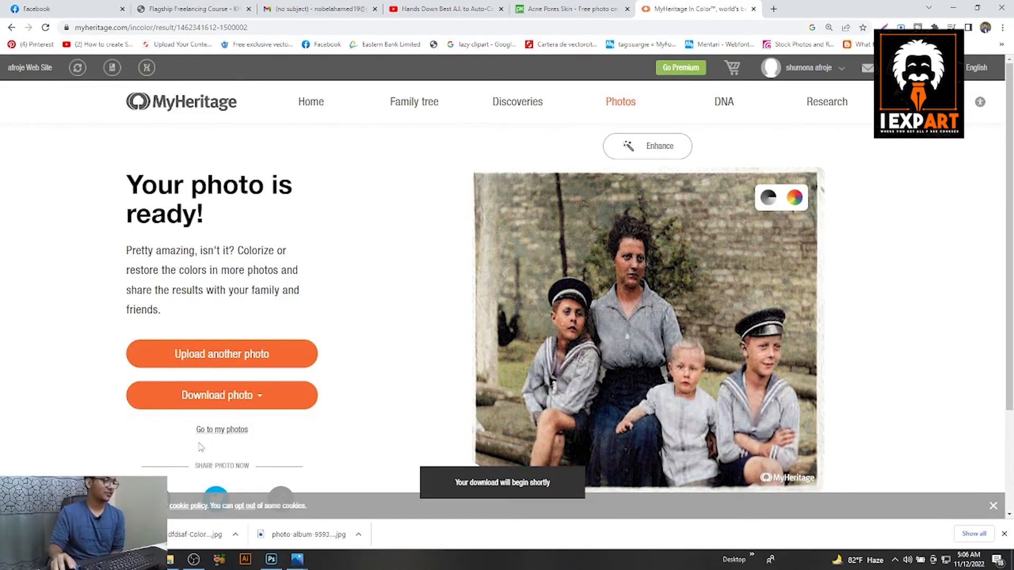